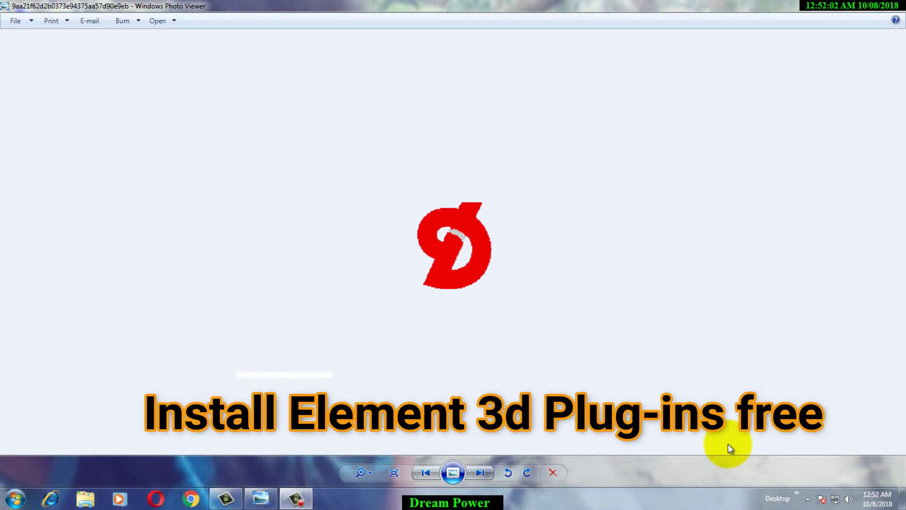
Step: Close the photo viewer, launch After Effects CC 2017 and dismiss its Start window
left_click(897, 5)
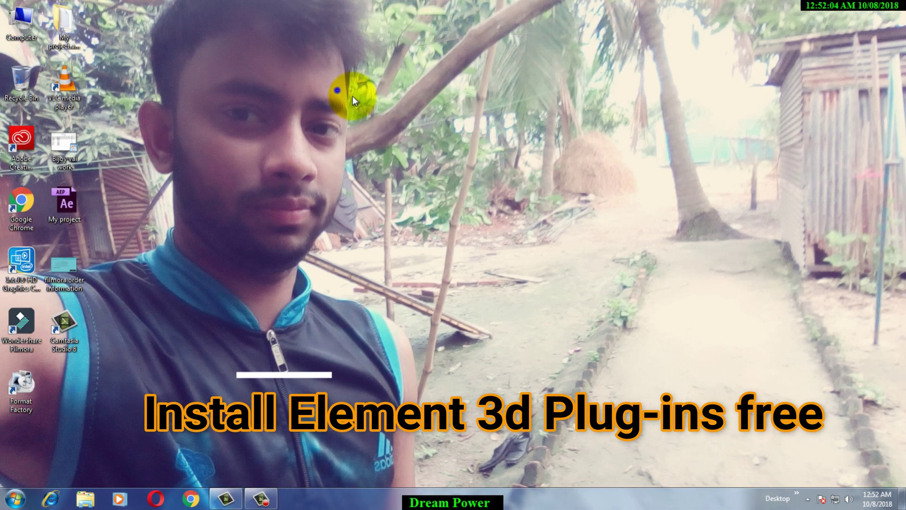
right_click(337, 90)
left_click(385, 126)
left_click(14, 499)
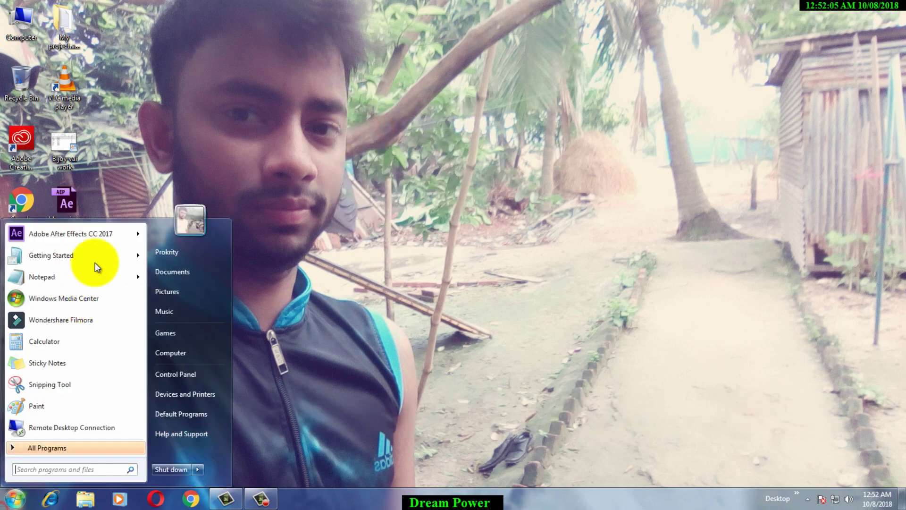
left_click(101, 236)
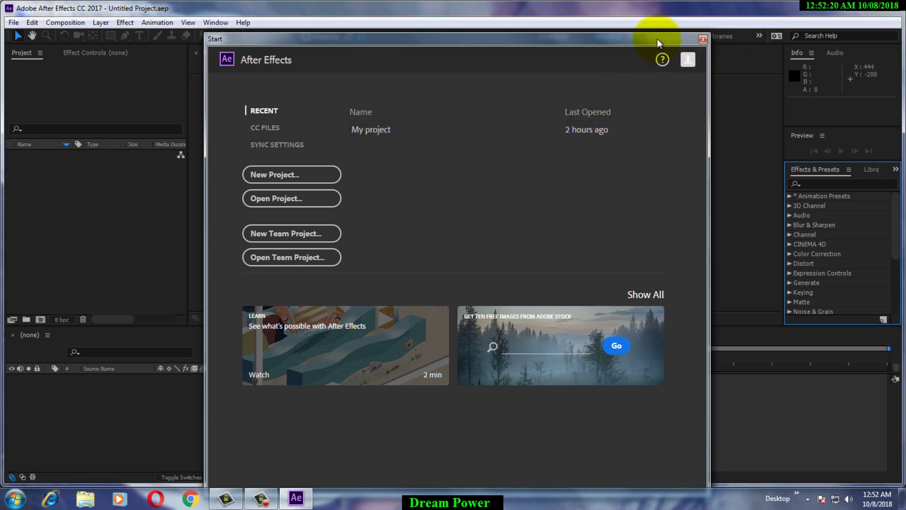
left_click(704, 39)
left_click(203, 242)
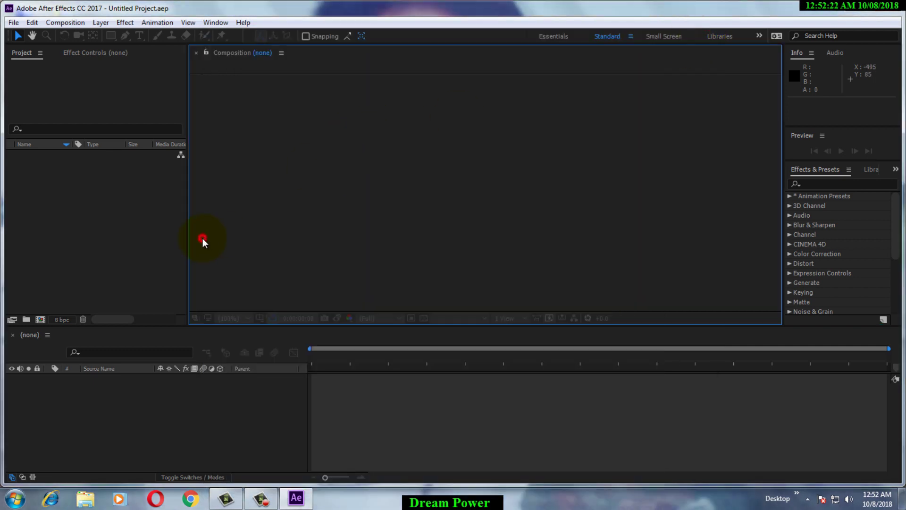
Step: Create a 1920 x 1080 composition named Comp 1 with the HDTV 1080 29.97 preset and a 30-second duration
left_click(40, 320)
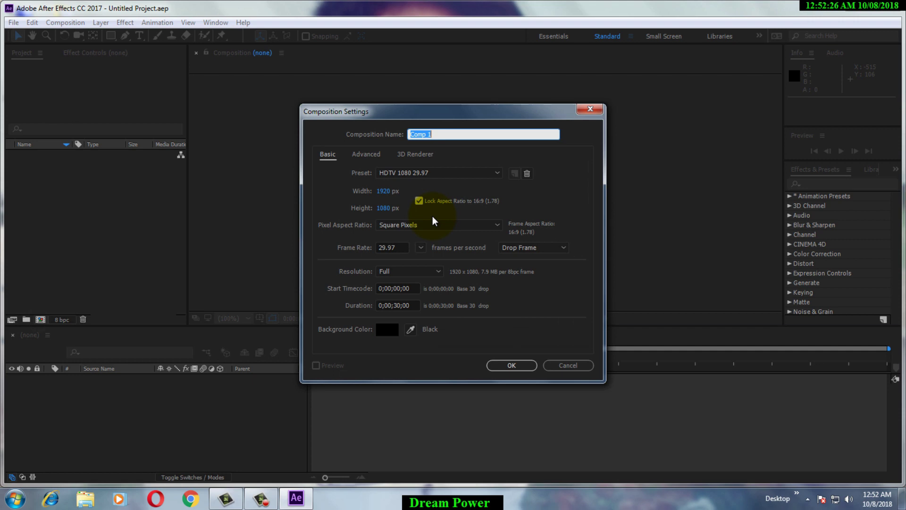
key("Return")
left_click(580, 380)
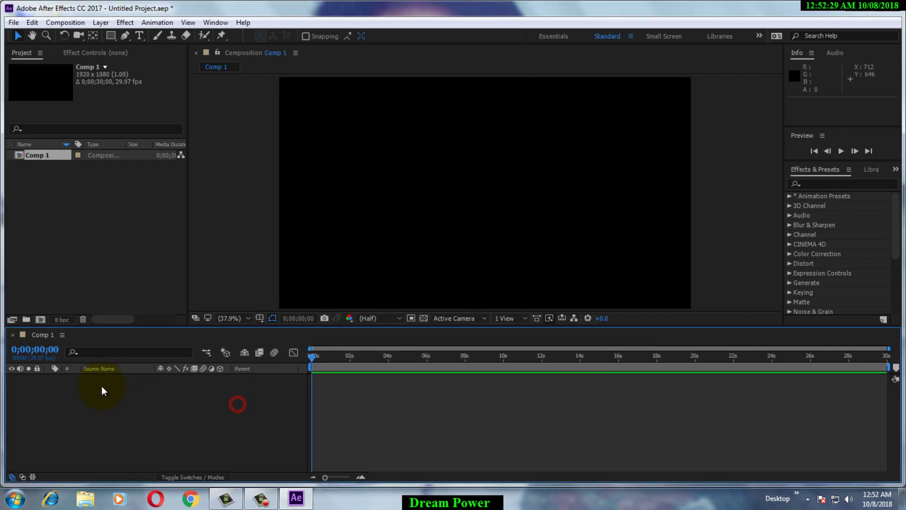
Step: Add a 1920 x 1080 px dark gray solid layer to Comp 1 with the default solid settings
right_click(101, 386)
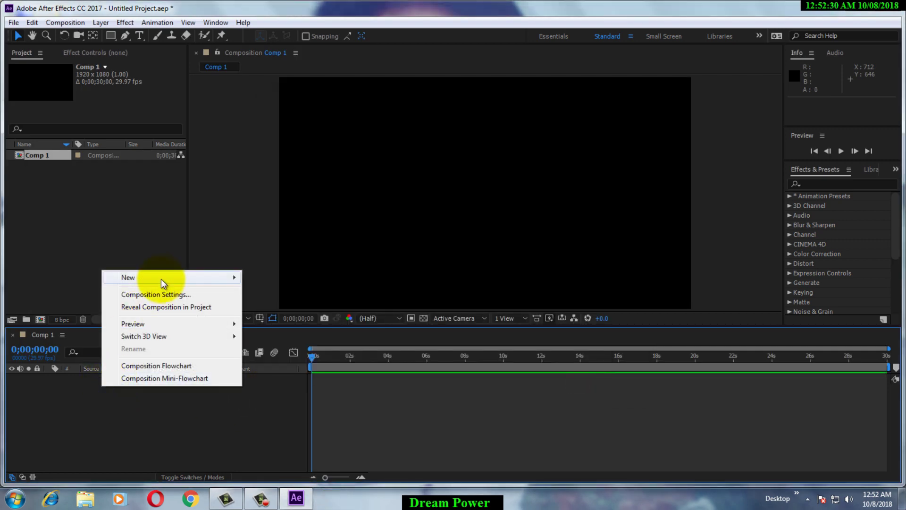
mouse_move(161, 279)
left_click(274, 305)
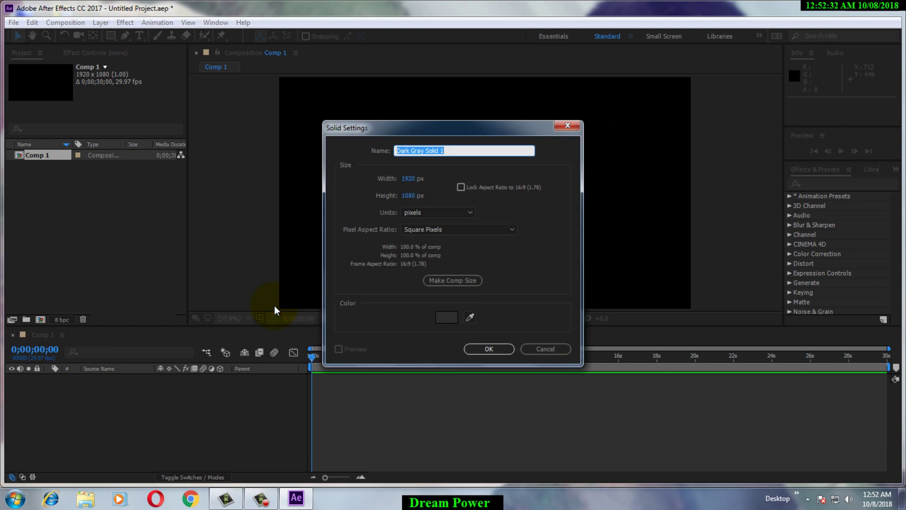
key("Return")
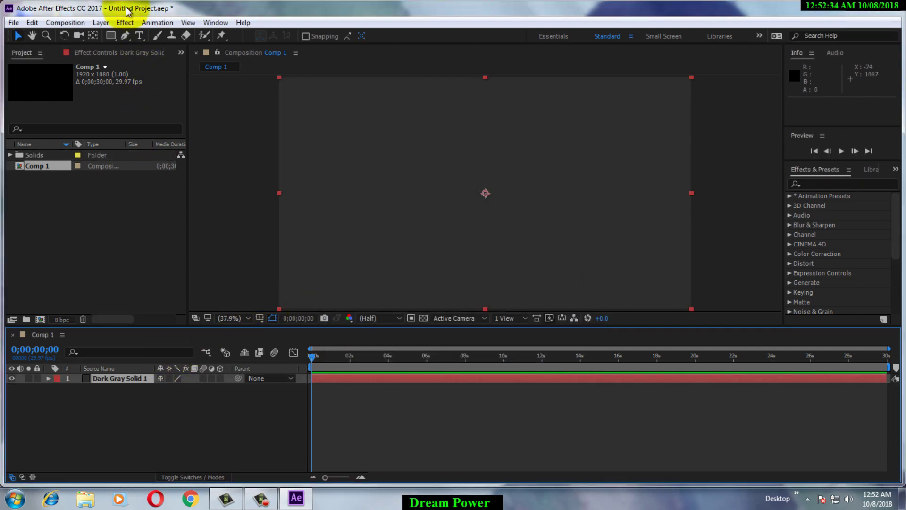
Step: Check which Video Copilot effects are available for the solid layer, and close After Effects
left_click(125, 22)
mouse_move(183, 341)
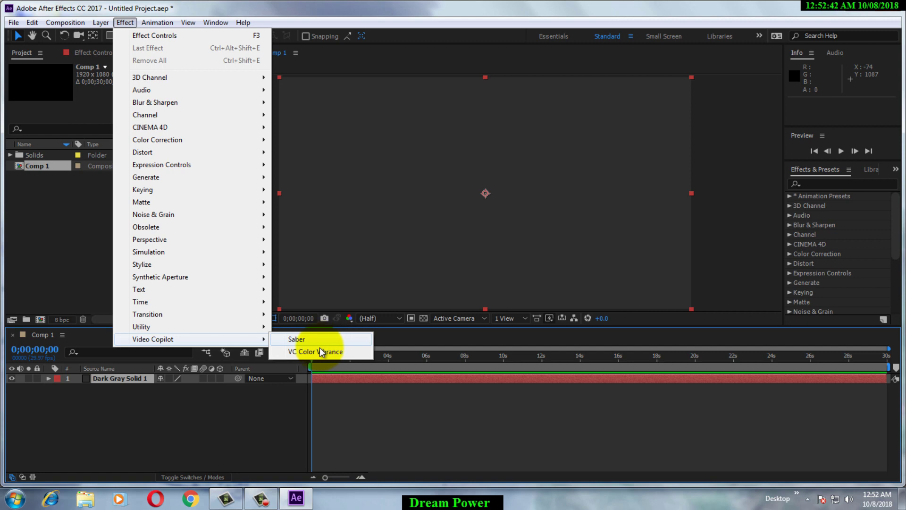
left_click(242, 406)
left_click(142, 378)
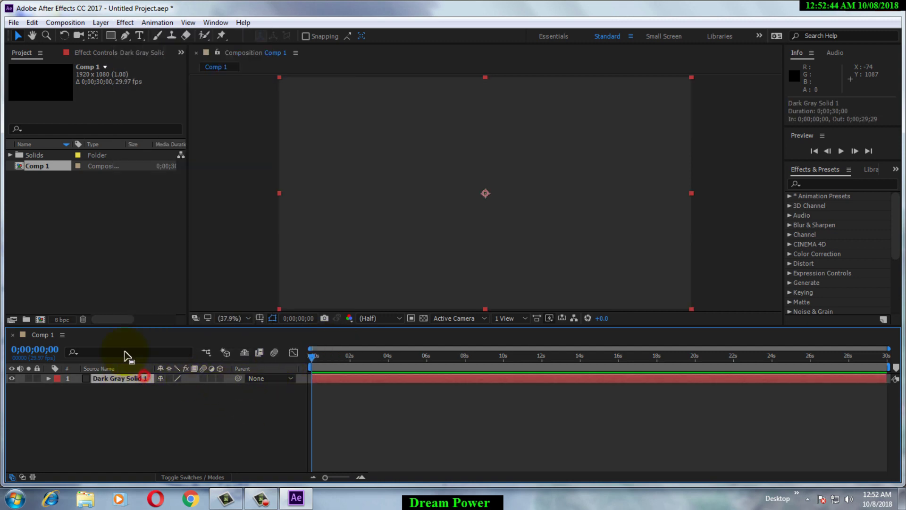
left_click(125, 22)
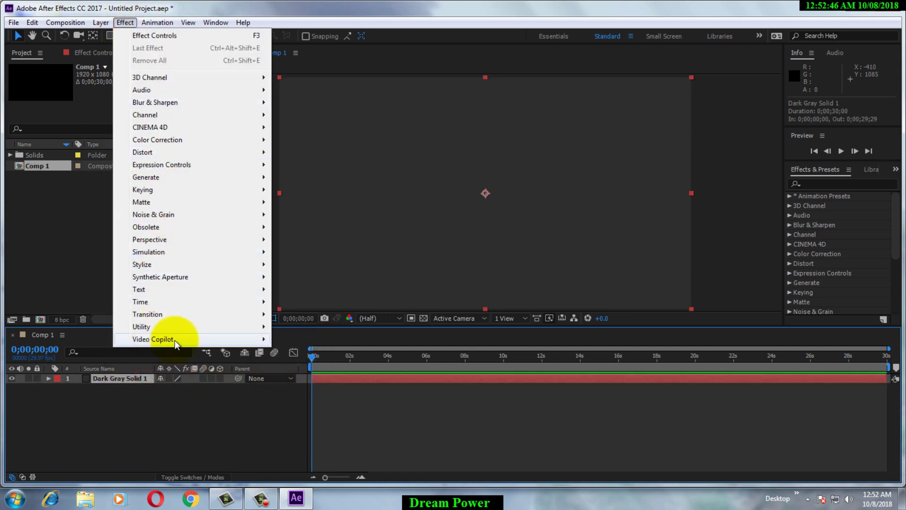
left_click(174, 339)
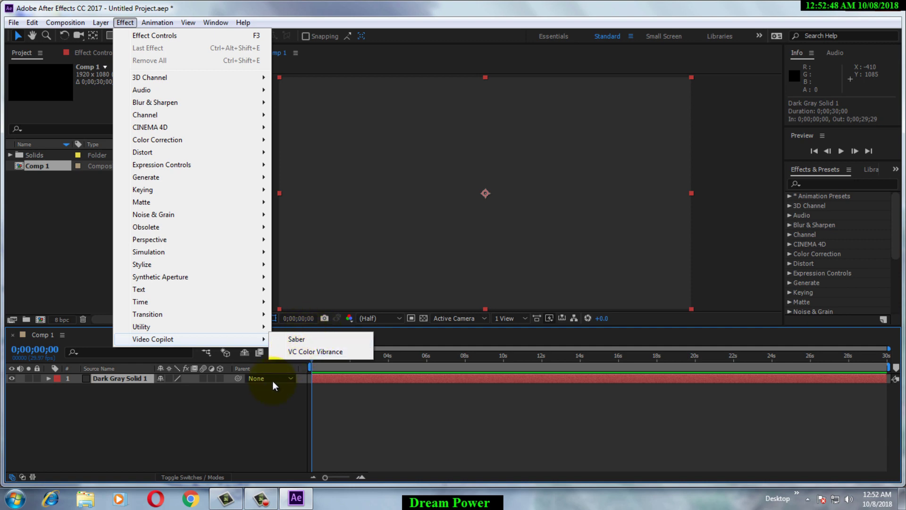
left_click(200, 416)
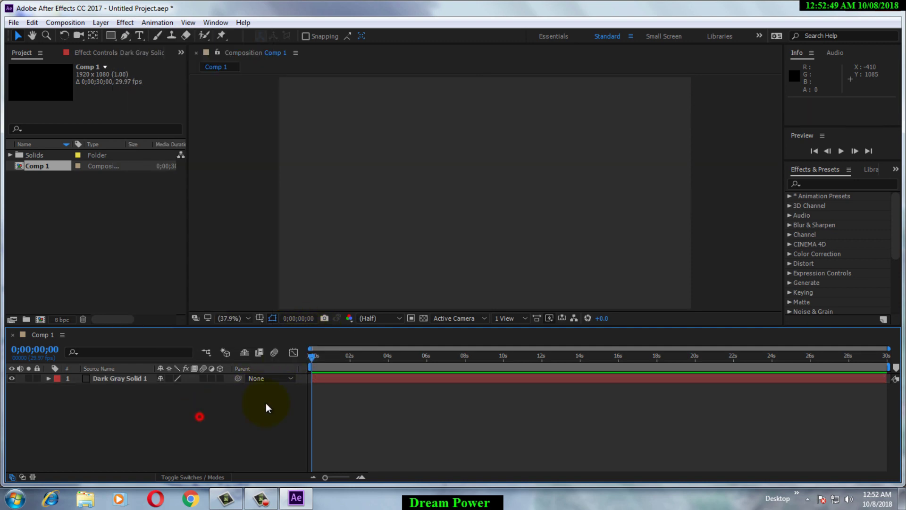
left_click(889, 6)
left_click(479, 262)
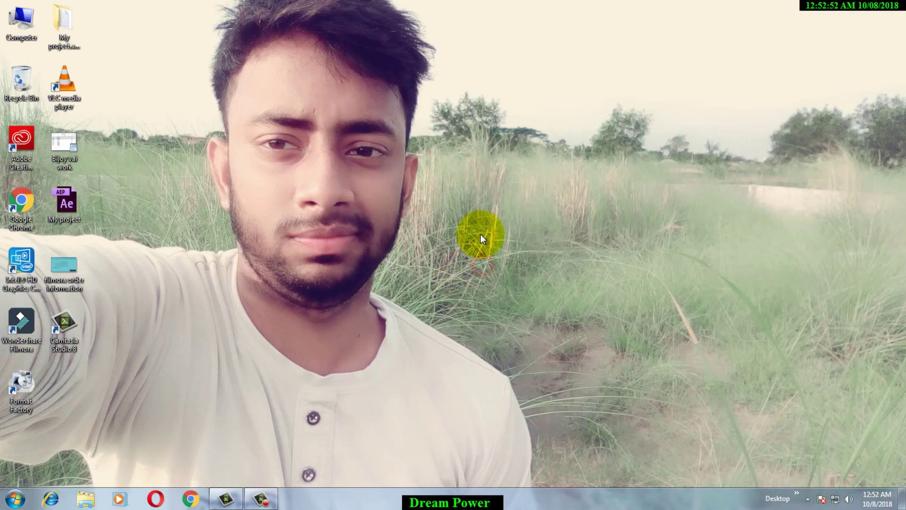
right_click(303, 133)
left_click(365, 165)
right_click(308, 132)
left_click(362, 161)
right_click(268, 94)
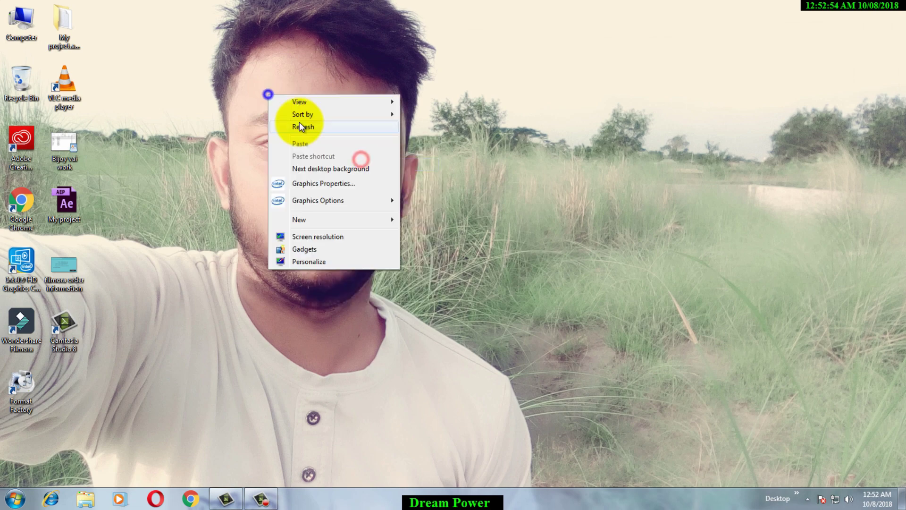
left_click(298, 124)
right_click(262, 78)
left_click(294, 109)
right_click(245, 100)
left_click(292, 135)
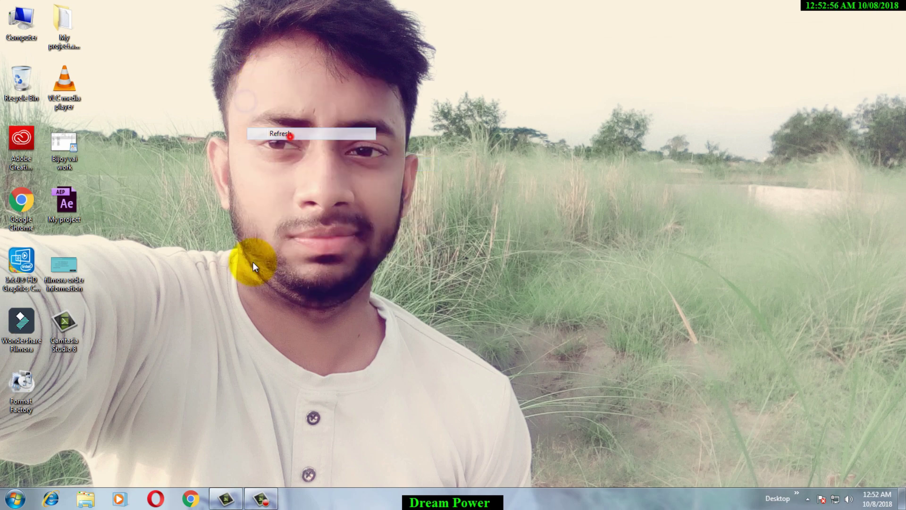
Step: Open the Adobe After Effects folder inside My project on Local Disk (D:) in Windows Explorer
double_click(30, 39)
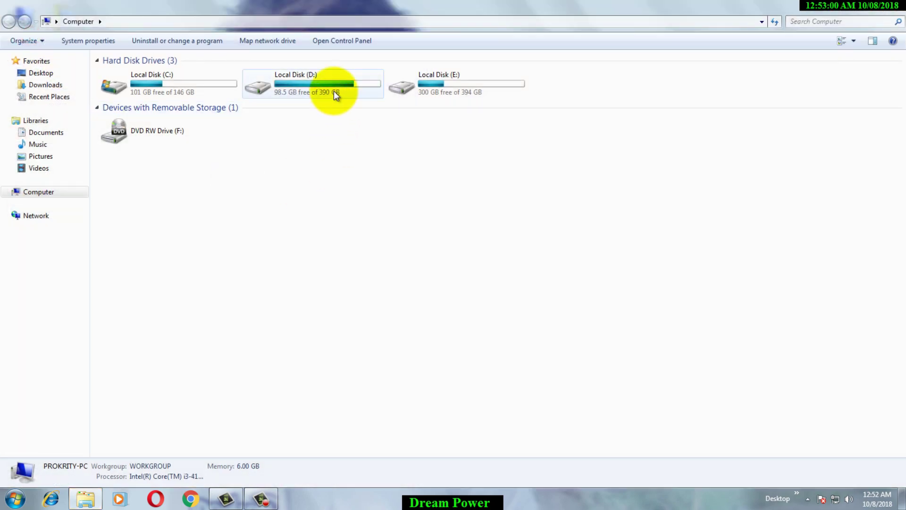
double_click(333, 90)
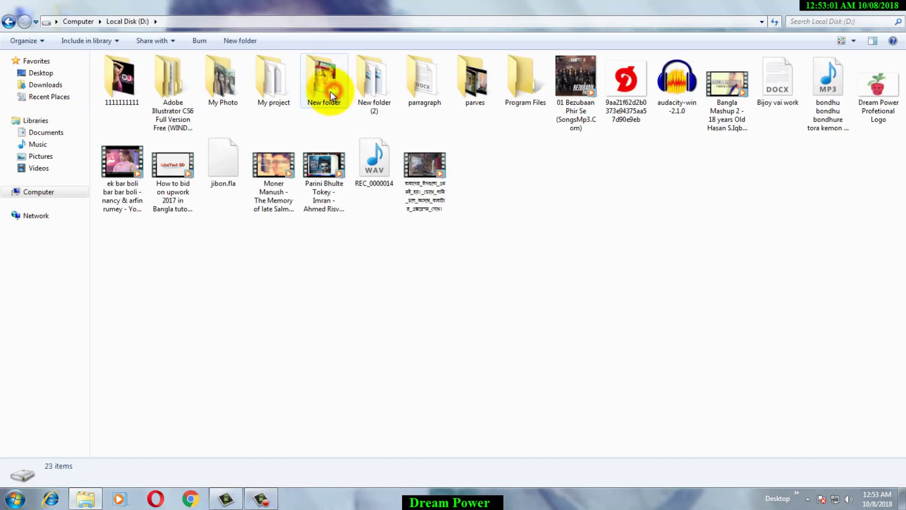
double_click(272, 93)
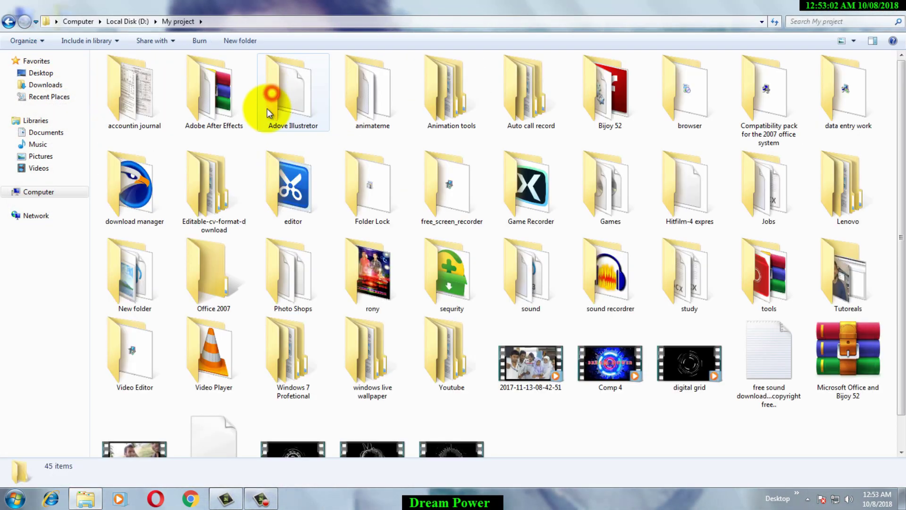
left_click(9, 21)
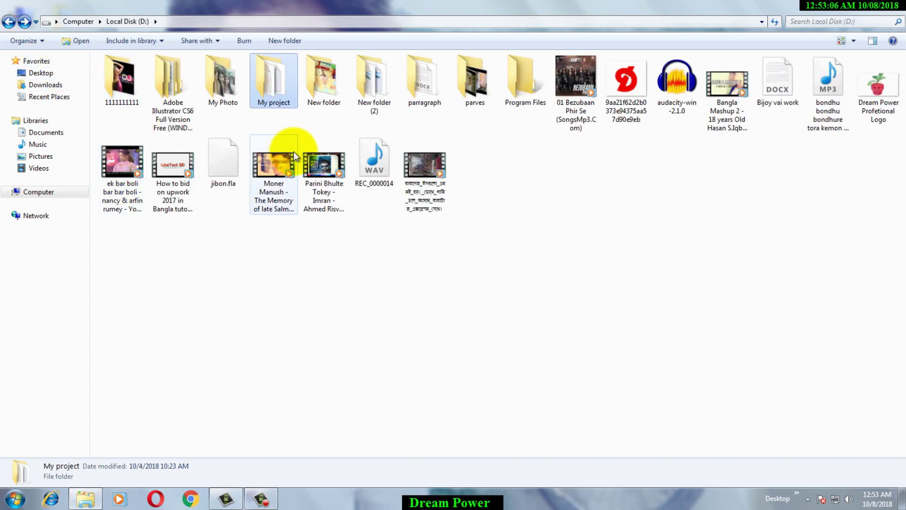
double_click(273, 92)
scroll(379, 270, "down", 1)
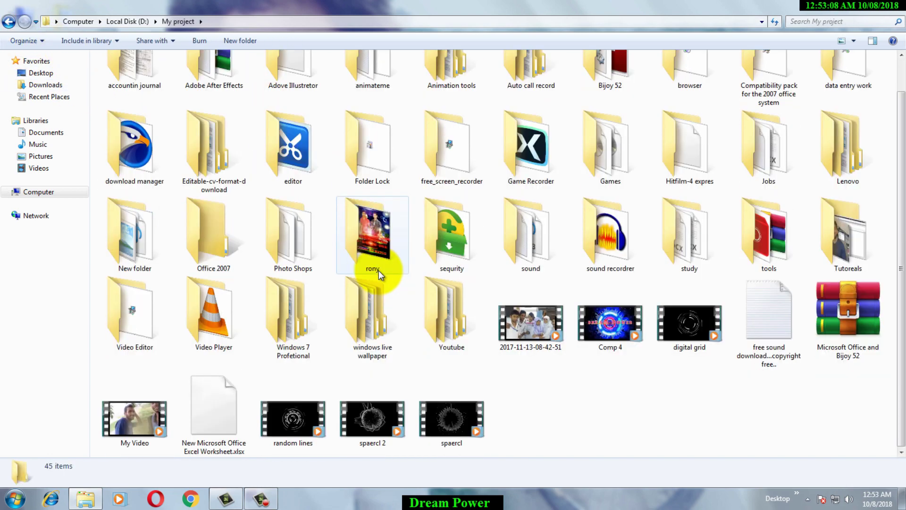
scroll(322, 205, "up", 1)
double_click(215, 92)
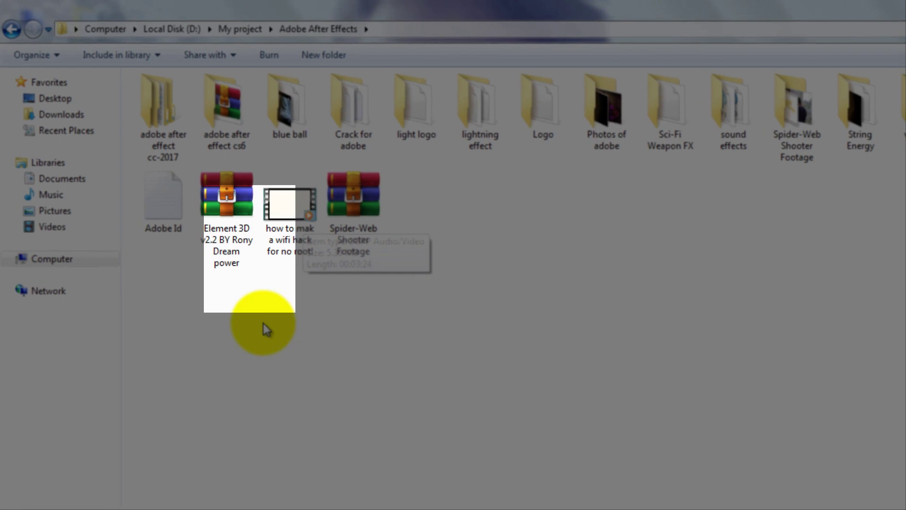
Step: Extract the Element 3D v2.2 archive to its default destination folder within the Adobe After Effects folder
left_click(178, 175)
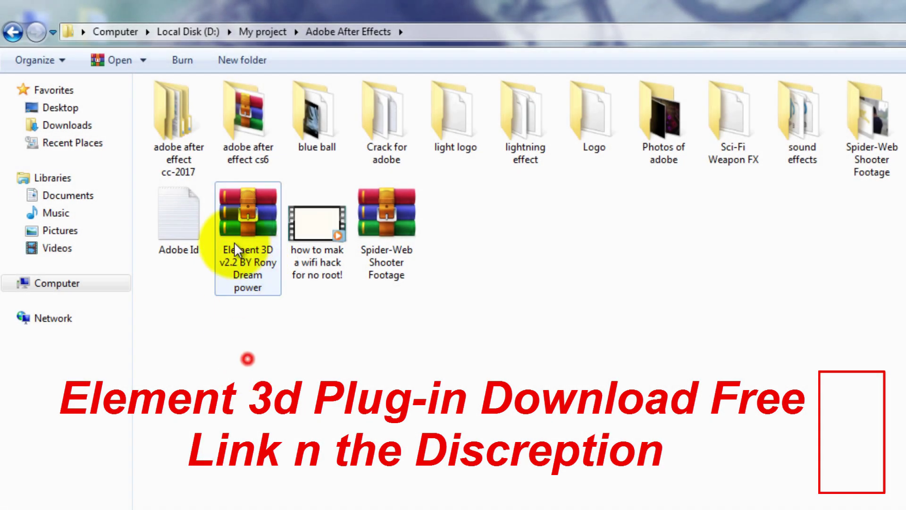
left_click(247, 359)
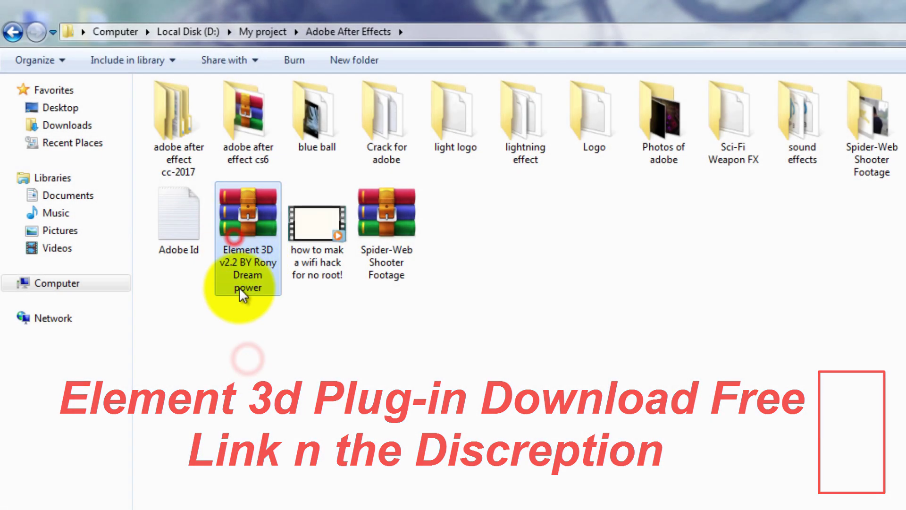
left_click(238, 291)
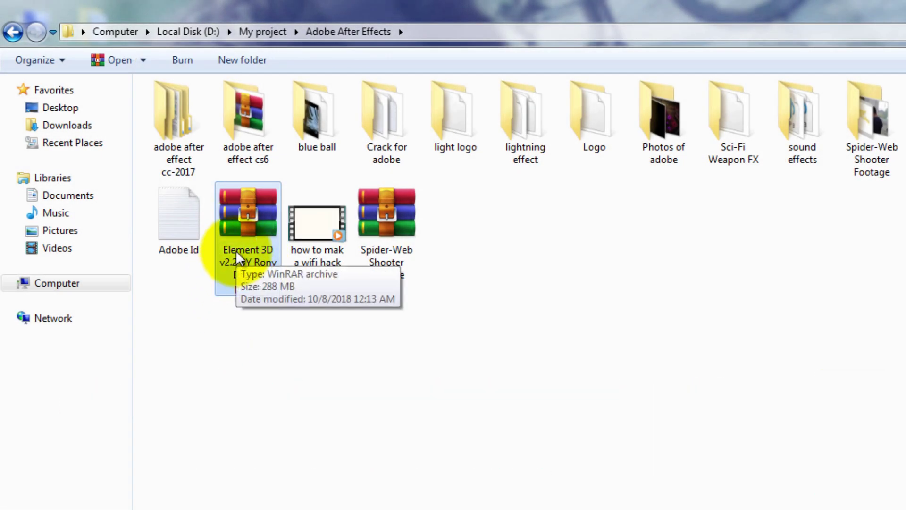
left_click(236, 345)
left_click(253, 216)
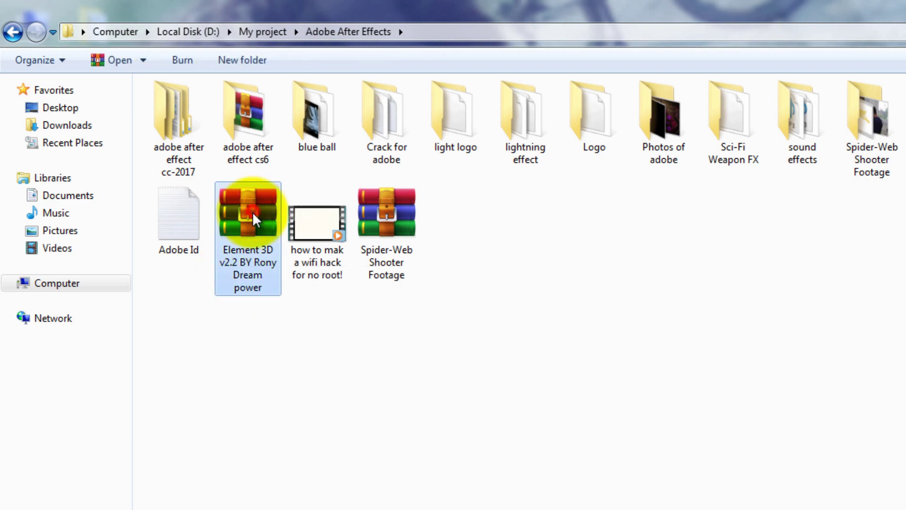
right_click(236, 260)
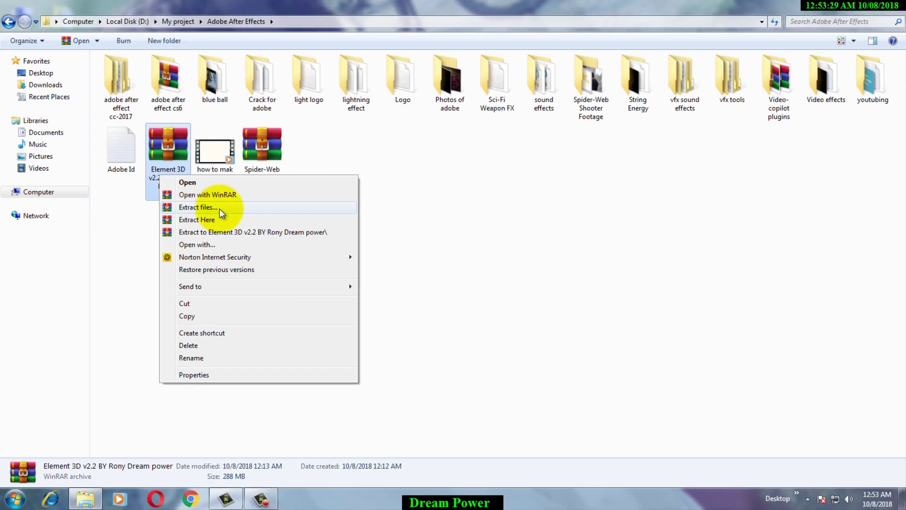
left_click(220, 209)
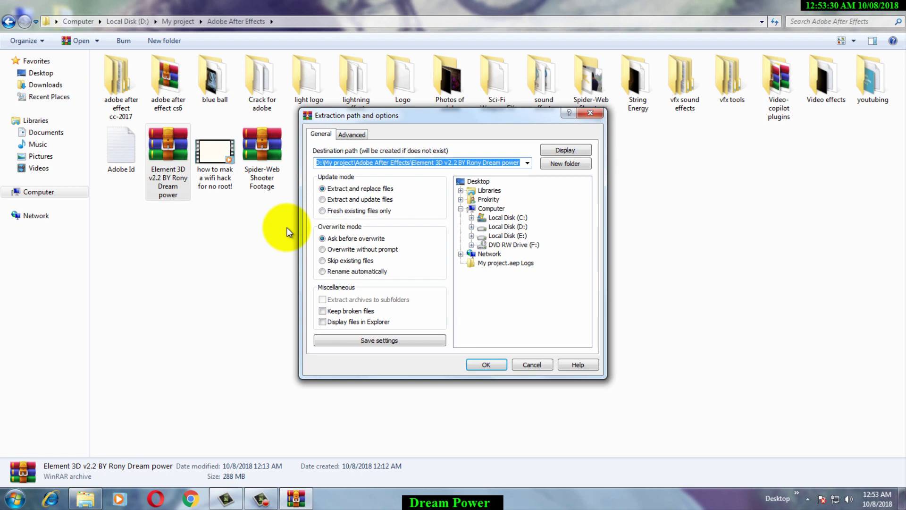
left_click(486, 365)
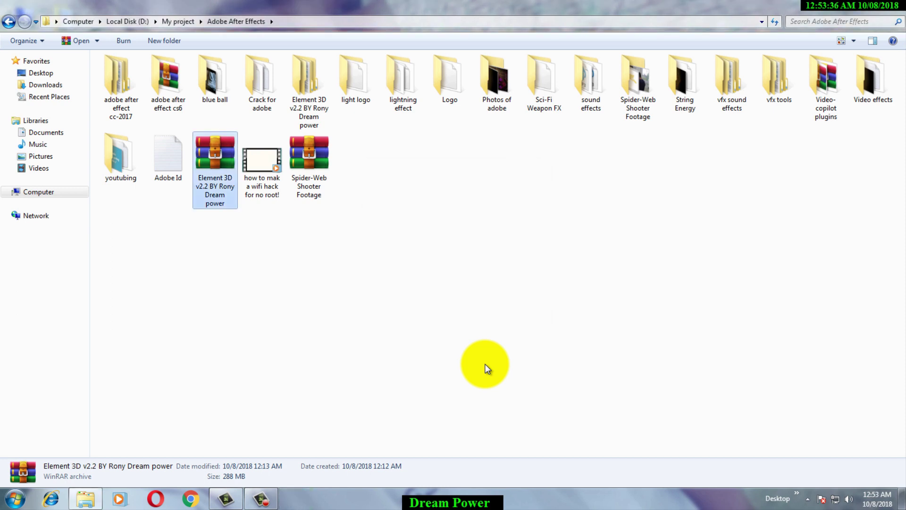
Step: Open the extracted Element 3D v2.2 folders down to the one holding ElementInstaller_2.2Win, and view the crack subfolder's contents
left_click(308, 108)
double_click(311, 93)
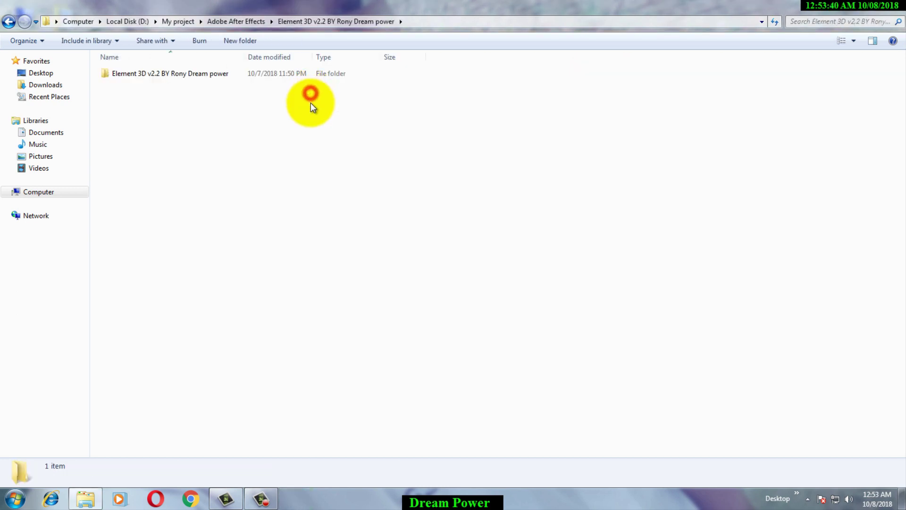
double_click(156, 73)
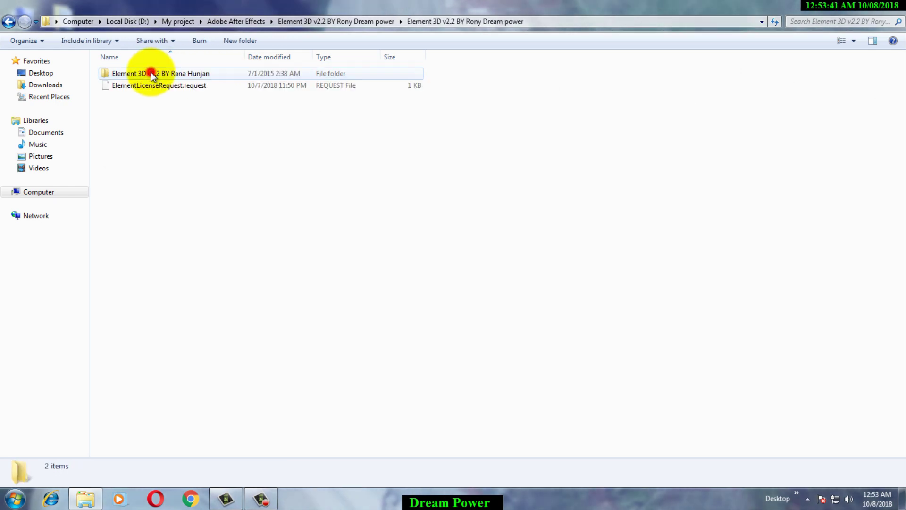
double_click(191, 72)
left_click(210, 87)
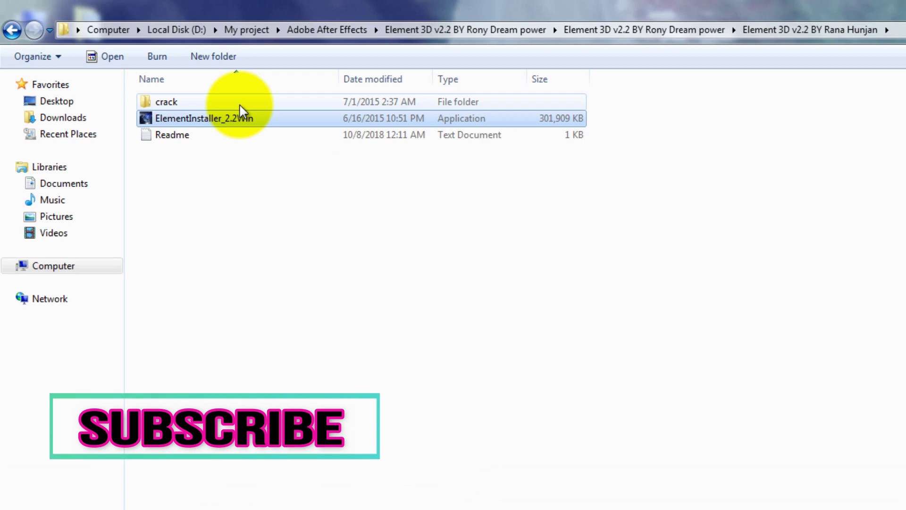
double_click(239, 103)
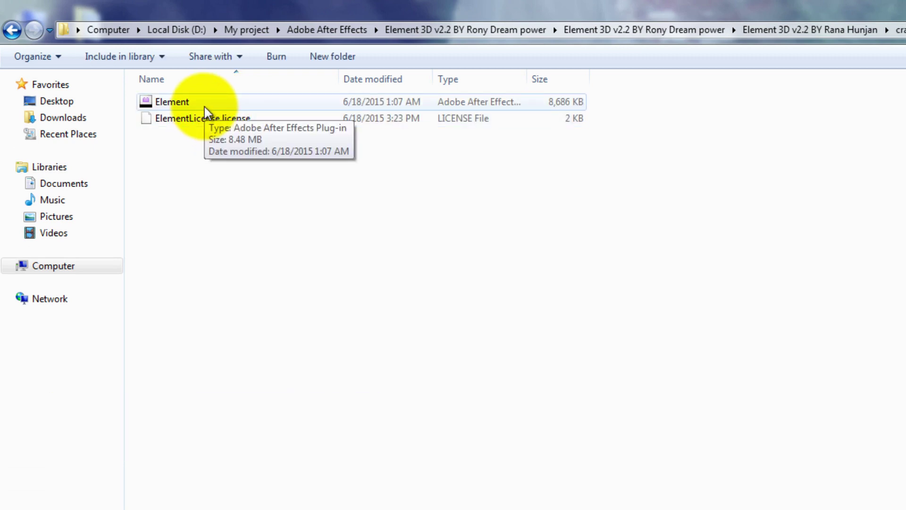
key("BackSpace")
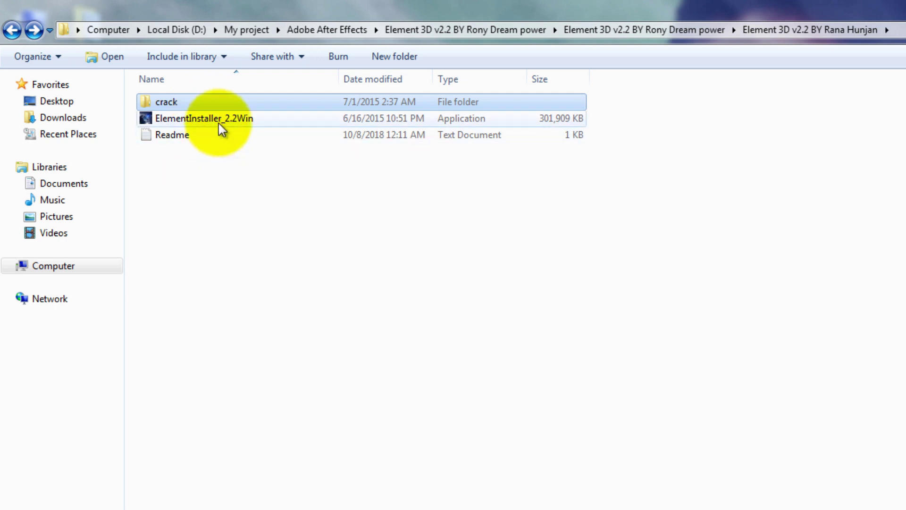
Step: Launch ElementInstaller_2.2Win and accept the Element 3D User License Agreement
left_click(219, 124)
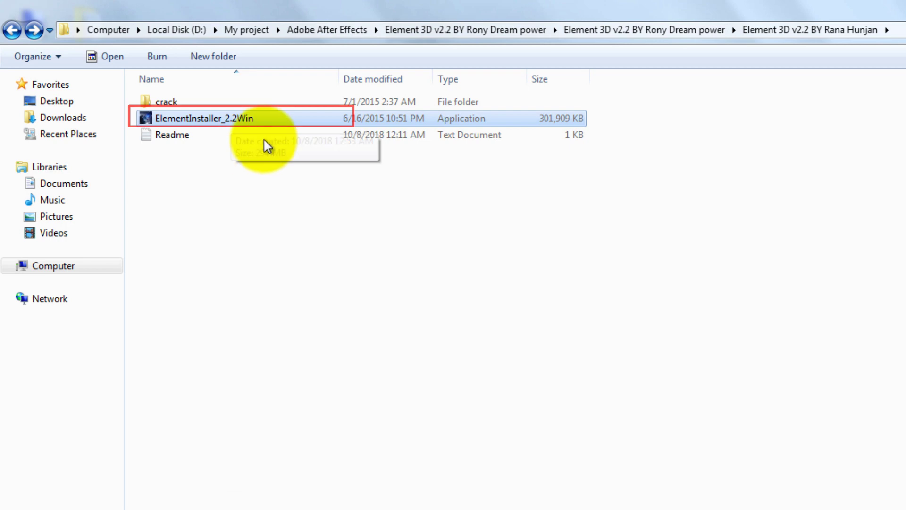
double_click(271, 123)
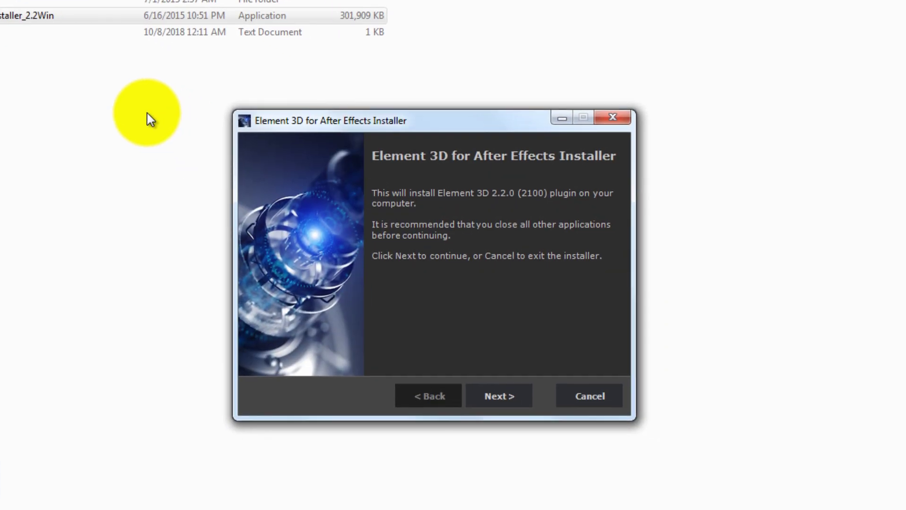
left_click(512, 392)
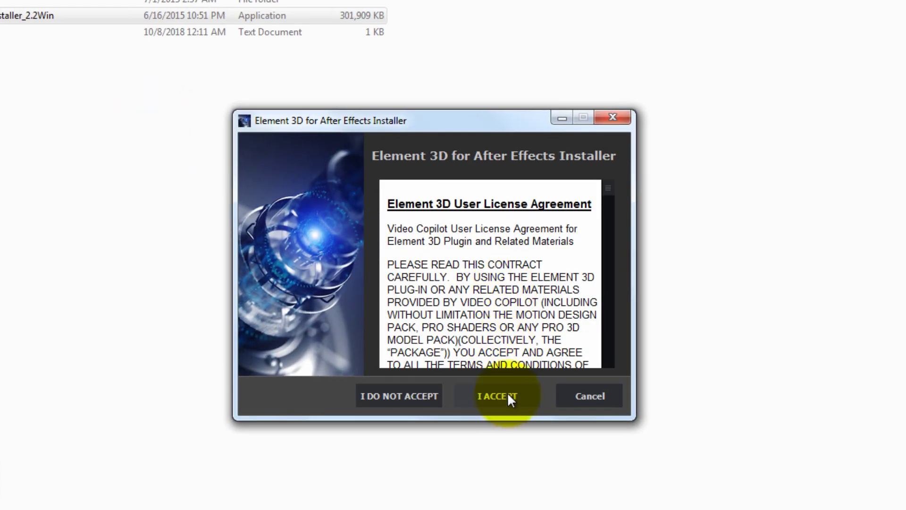
left_click(508, 392)
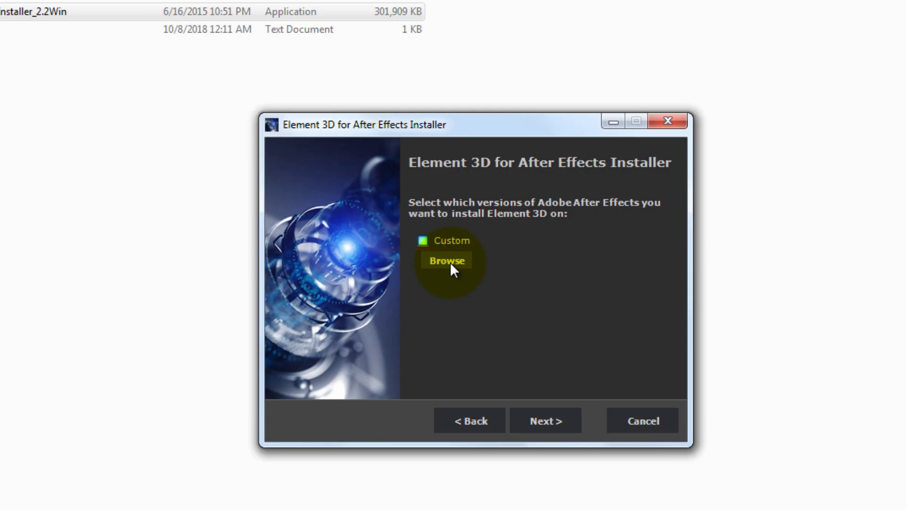
Step: Browse for the custom install folder down to Adobe After Effects CC 2017 in Program Files/Adobe on Local Disk (C:)
left_click(449, 262)
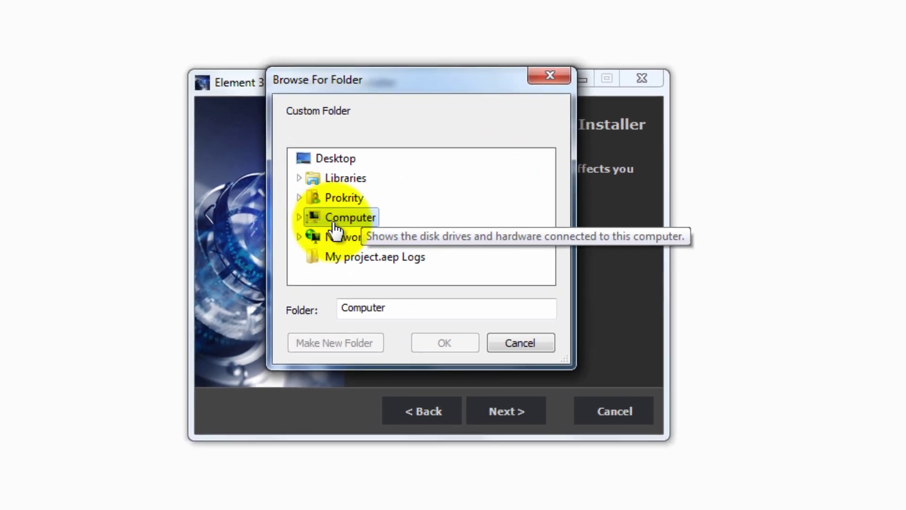
double_click(330, 219)
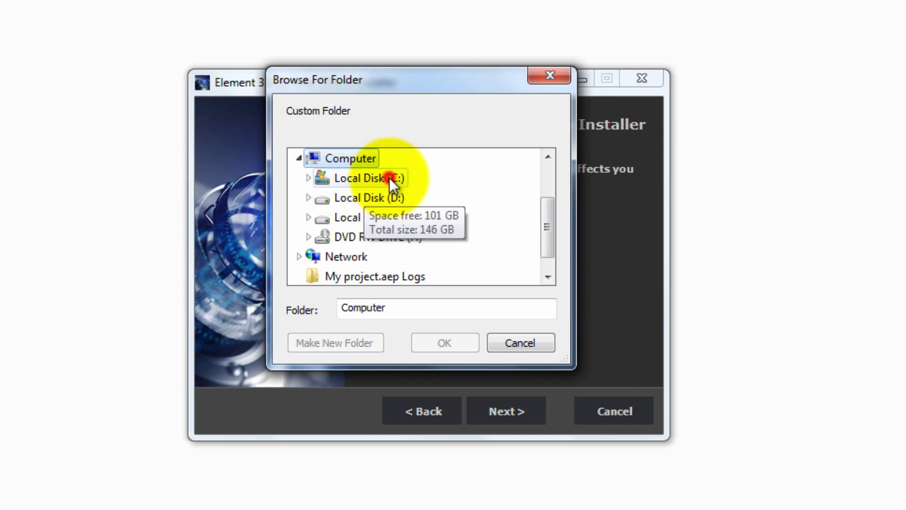
double_click(388, 179)
scroll(401, 216, "down", 1)
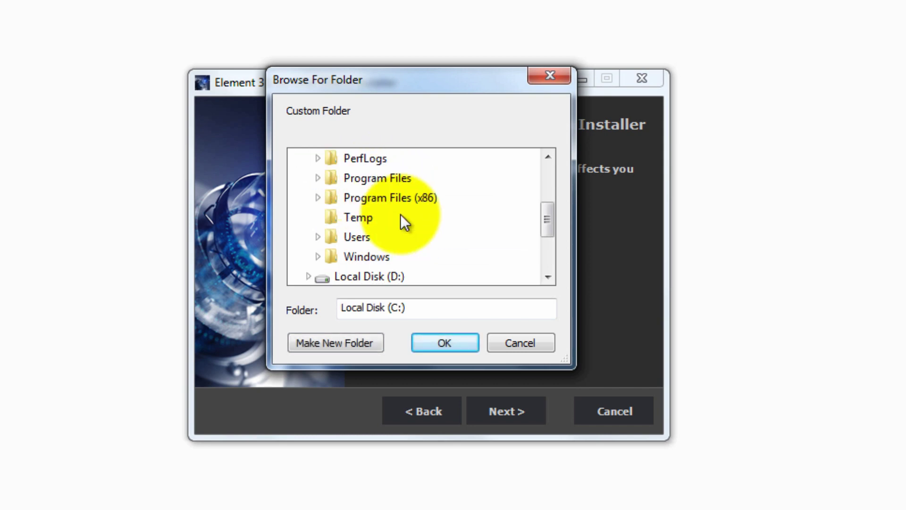
double_click(378, 179)
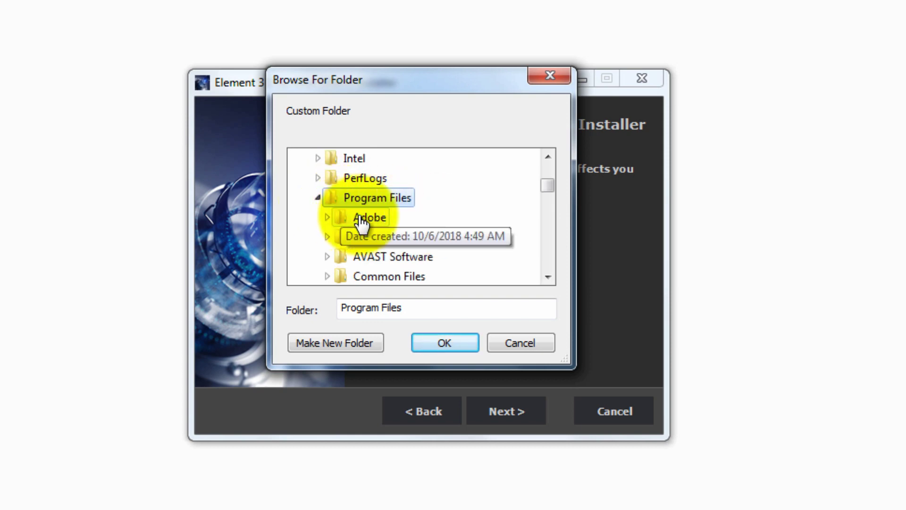
double_click(360, 218)
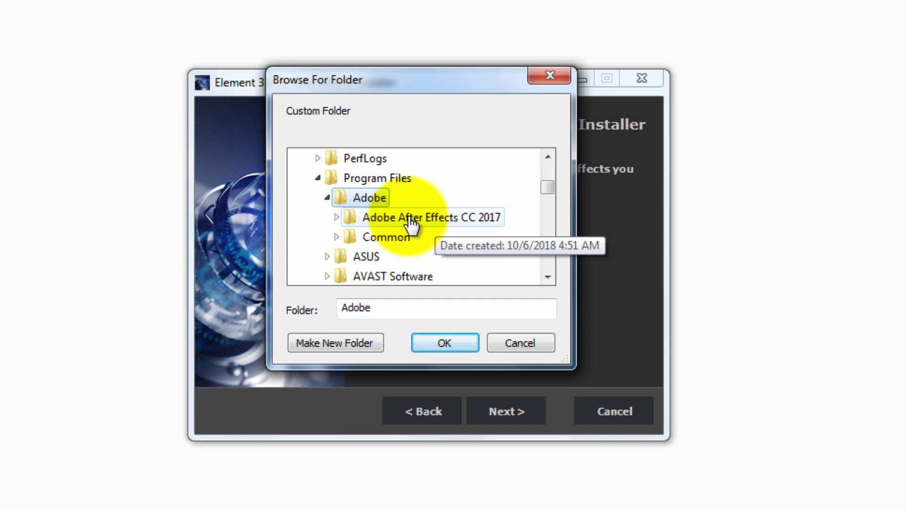
left_click(482, 221)
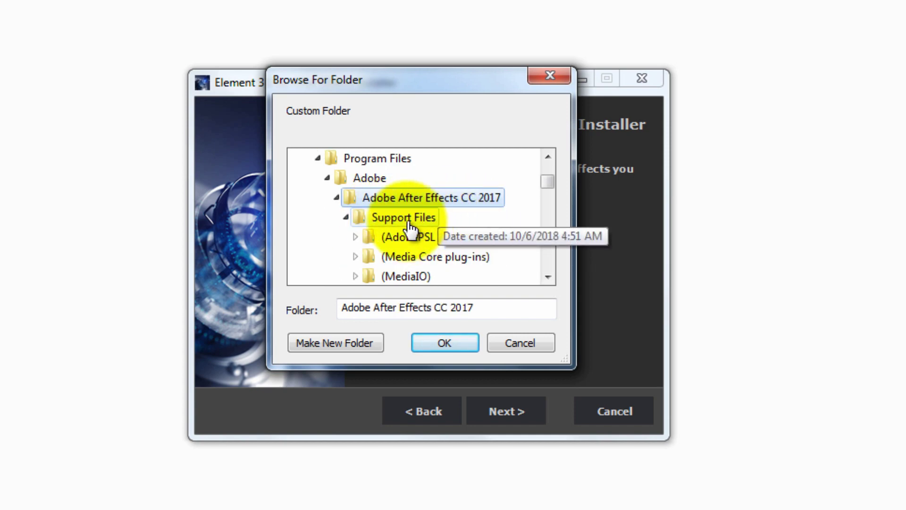
Step: Choose the VideoCopilot folder inside Support Files/Plug-ins as the custom install location
left_click(409, 221)
scroll(413, 219, "down", 2)
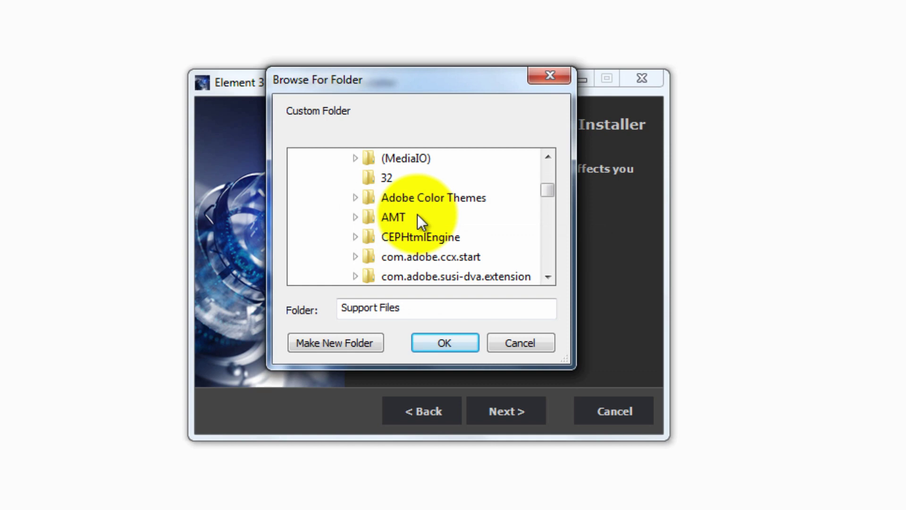
scroll(417, 214, "down", 5)
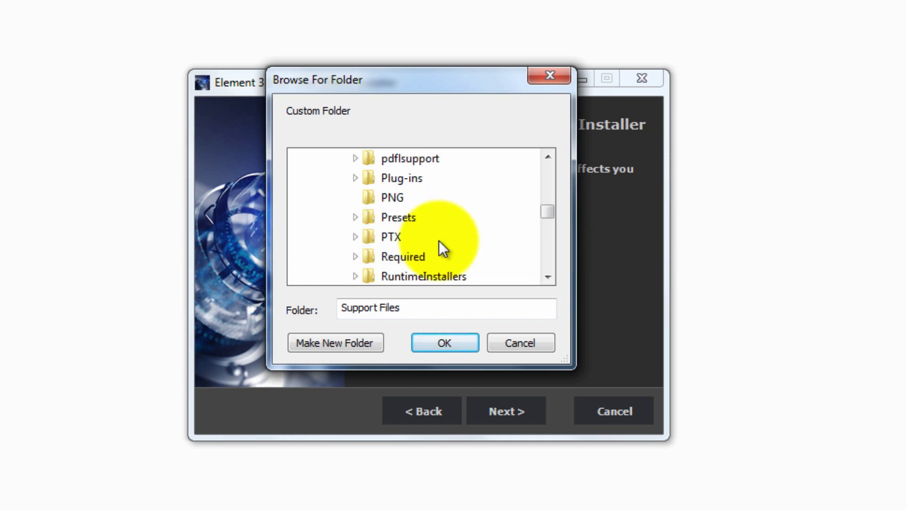
left_click(418, 178)
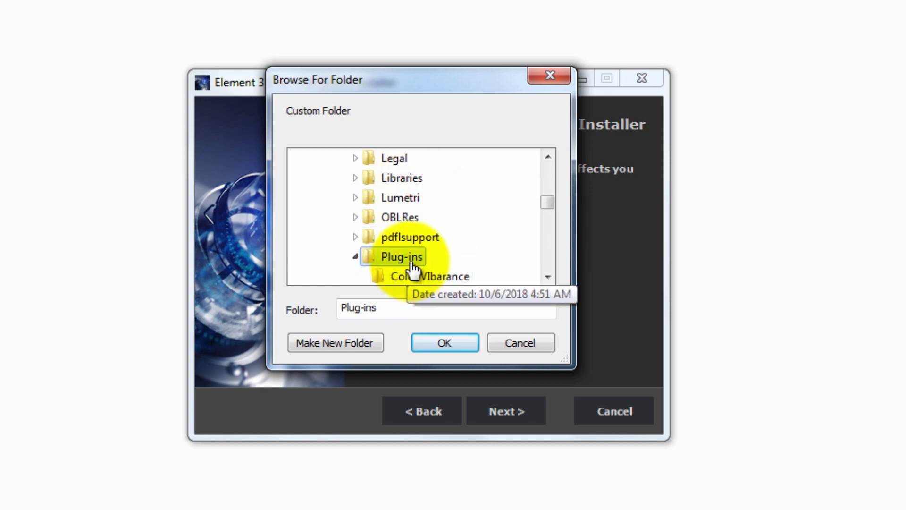
scroll(431, 236, "down", 2)
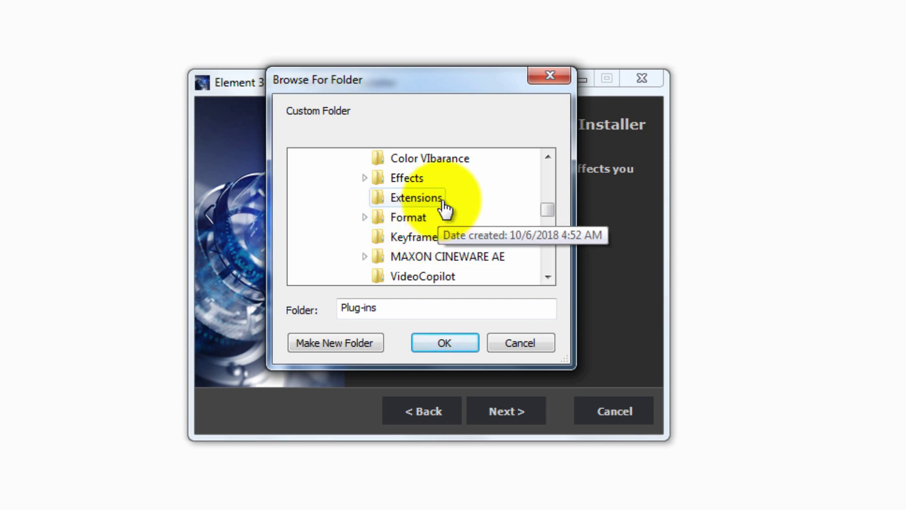
scroll(444, 205, "down", 1)
left_click(432, 218)
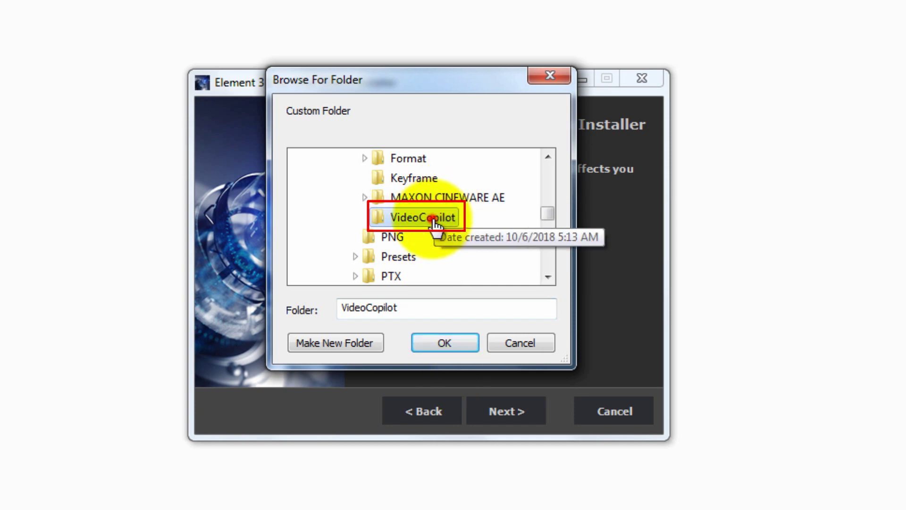
left_click(442, 344)
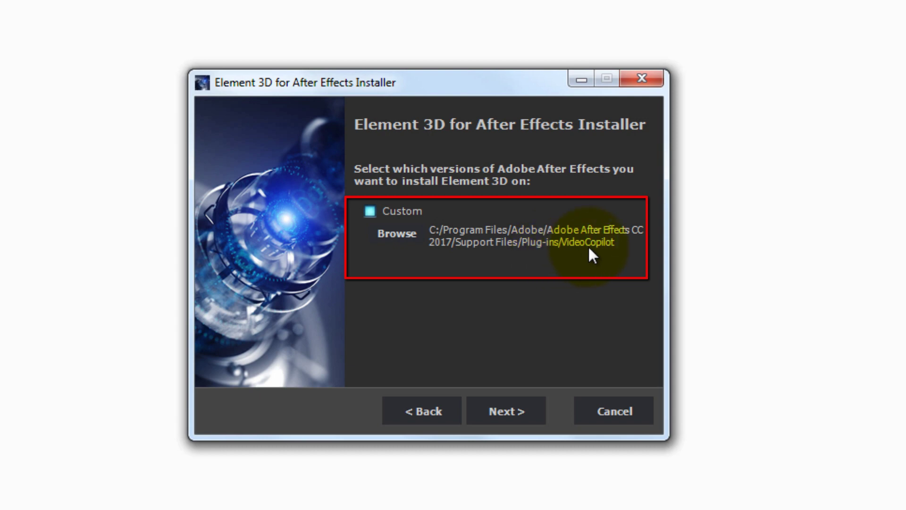
Step: Install Element 3D with its assets in Current User Documents, and close the installer when finished
left_click(513, 418)
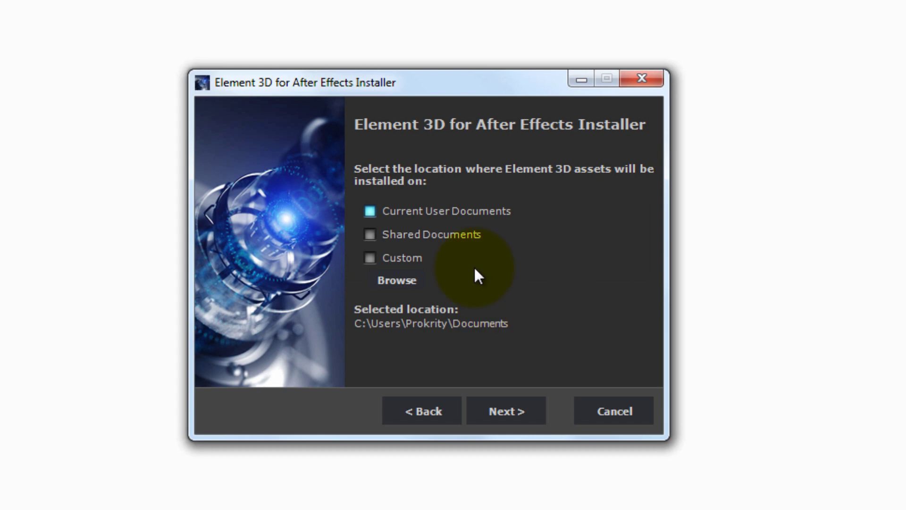
left_click(517, 409)
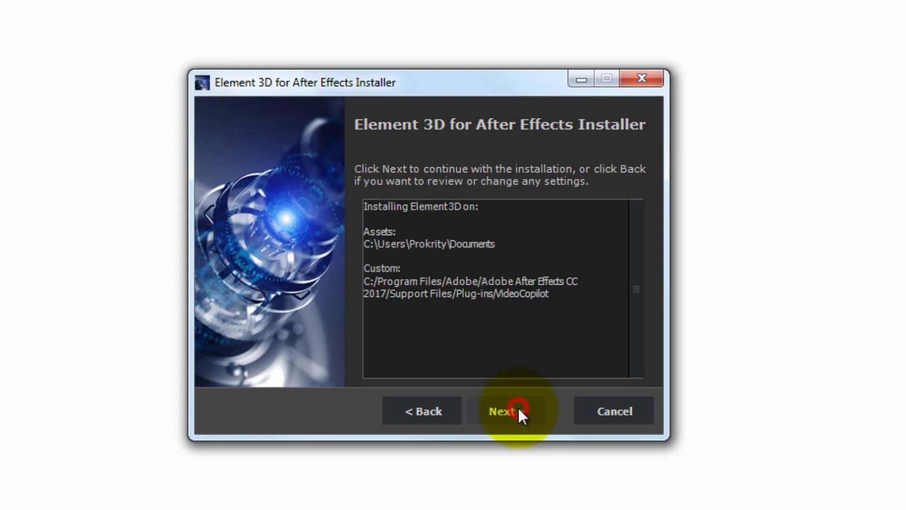
left_click(501, 419)
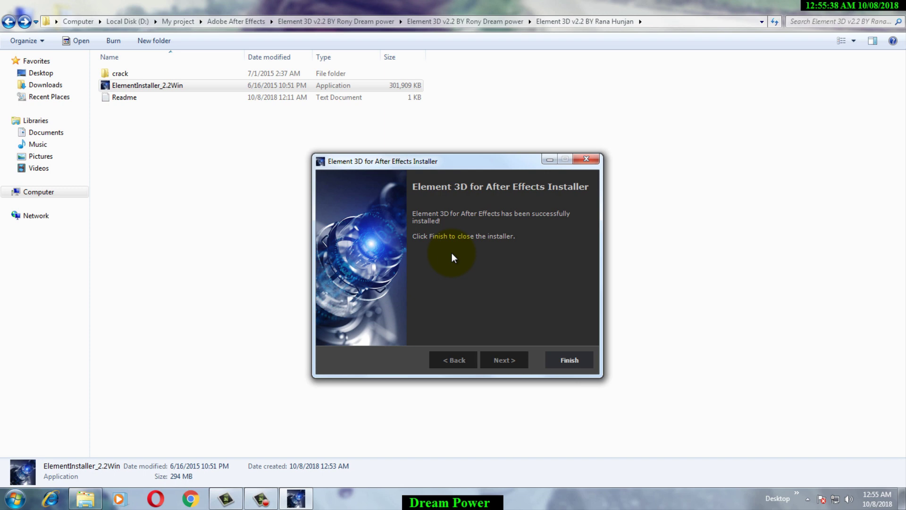
left_click(569, 365)
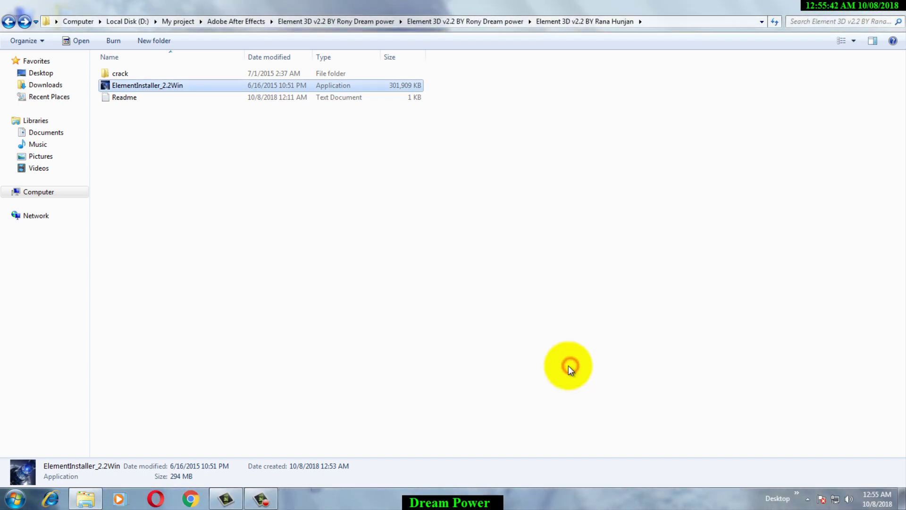
right_click(330, 211)
right_click(308, 202)
left_click(341, 254)
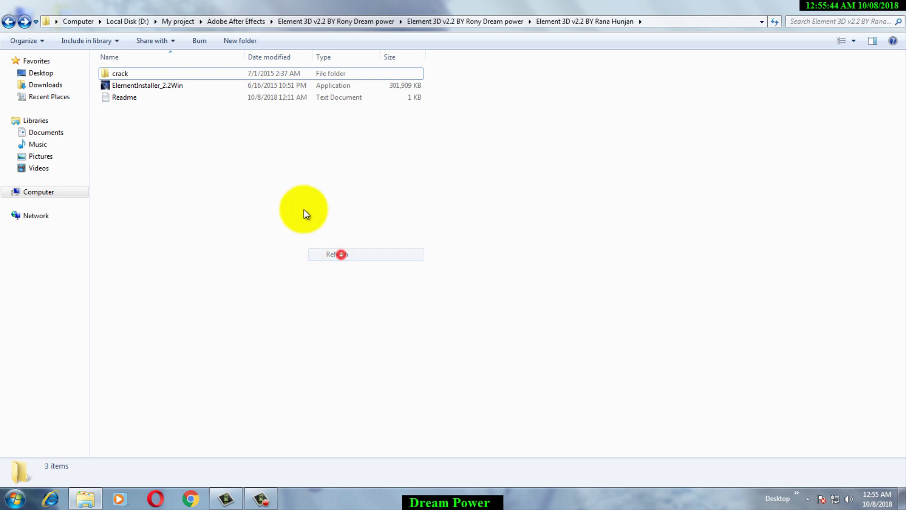
right_click(304, 209)
left_click(327, 256)
right_click(310, 212)
left_click(337, 259)
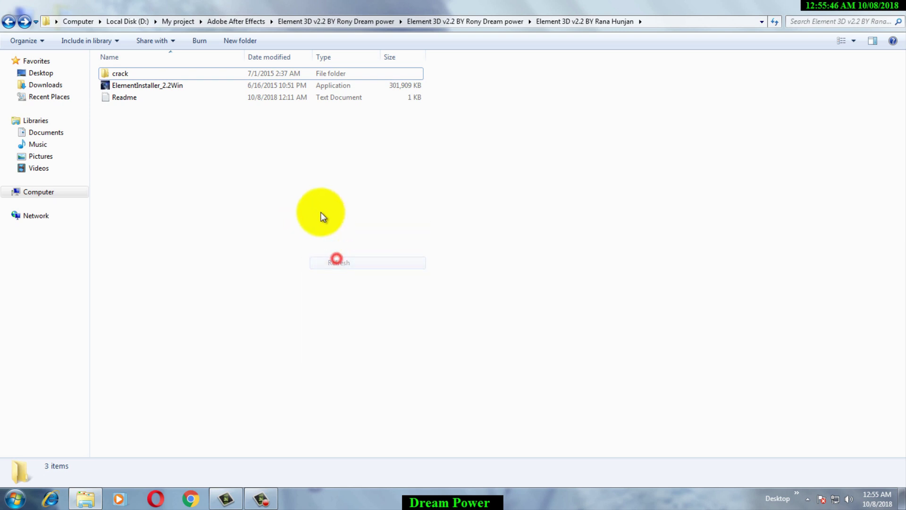
right_click(319, 210)
left_click(336, 255)
right_click(314, 248)
left_click(340, 300)
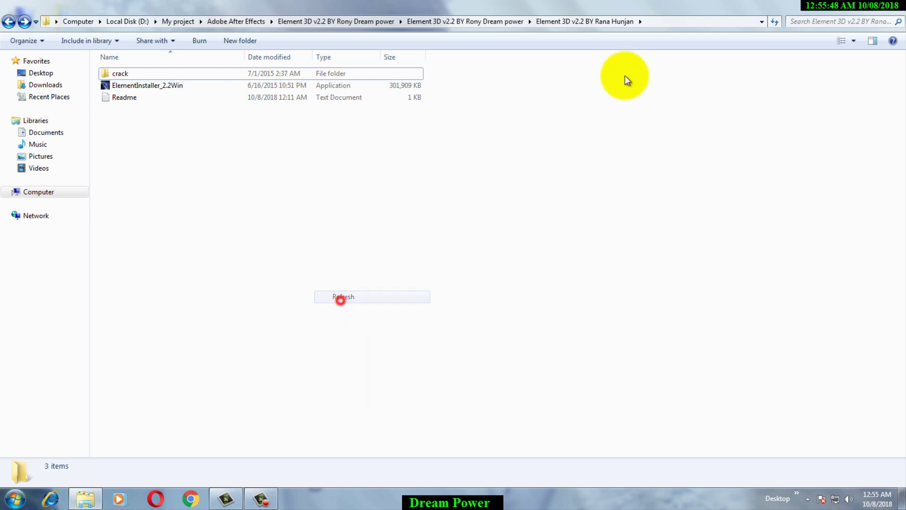
Step: Switch to the desktop, launch Adobe After Effects CC 2017 and dismiss its start screen
key("super+d")
right_click(296, 62)
left_click(319, 94)
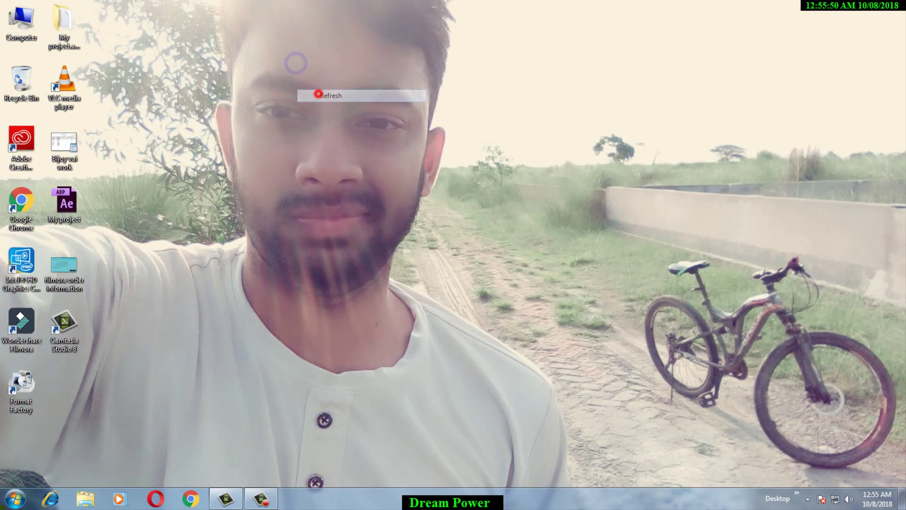
left_click(15, 499)
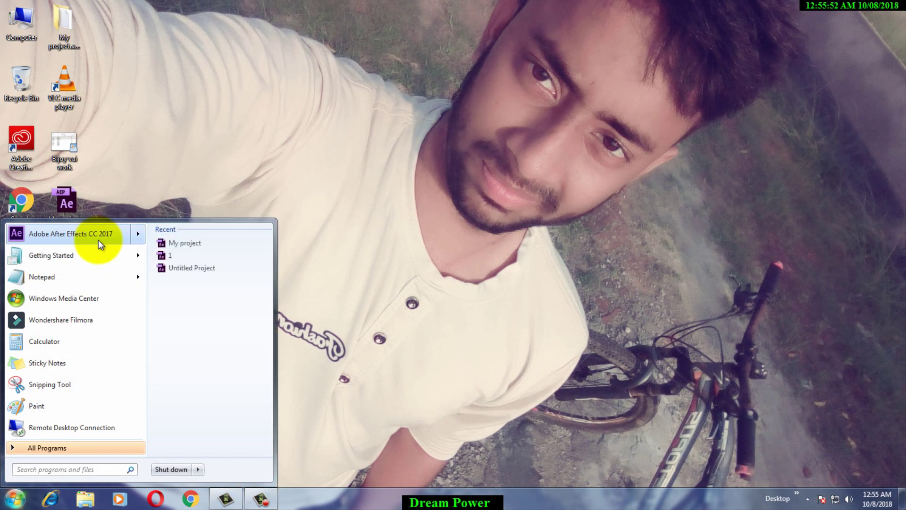
left_click(98, 240)
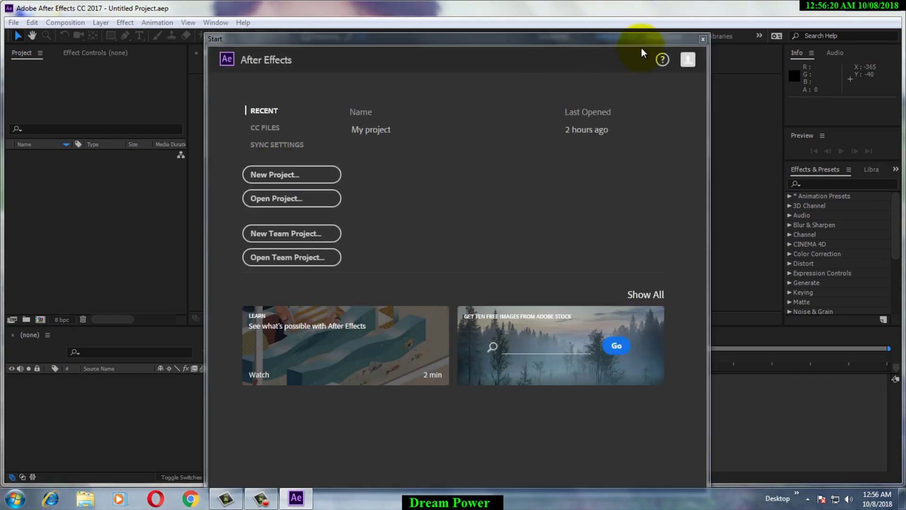
left_click(702, 40)
Step: Create an HDTV 1080 29.97 composition lasting 30 seconds and add a 1920 x 1080 dark gray solid layer
left_click(40, 319)
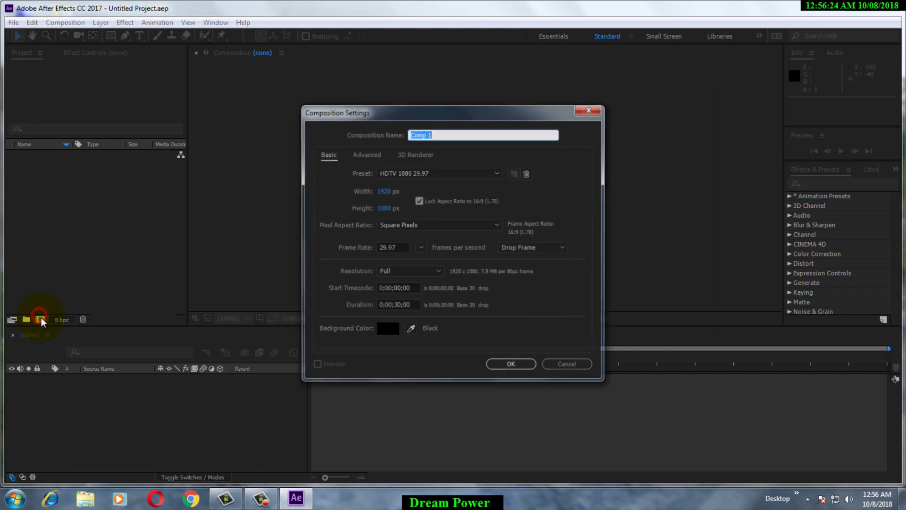
left_click(520, 361)
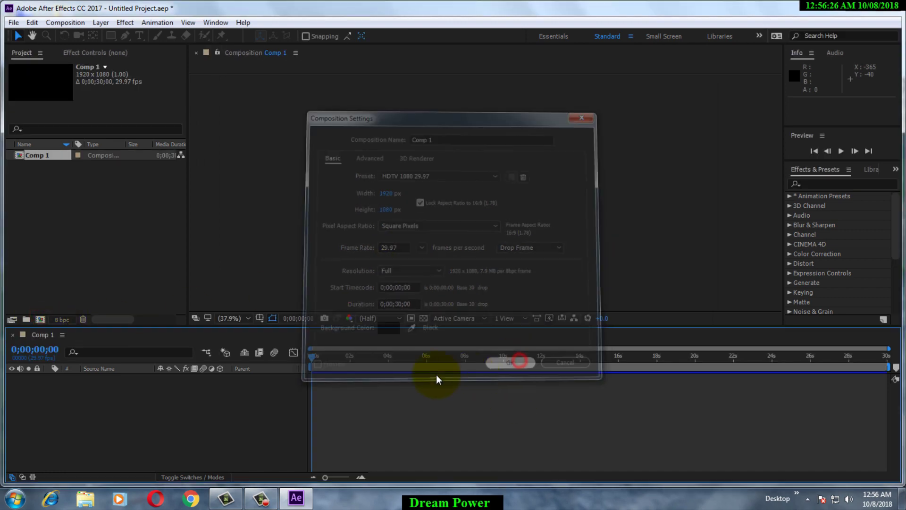
right_click(112, 409)
left_click(173, 300)
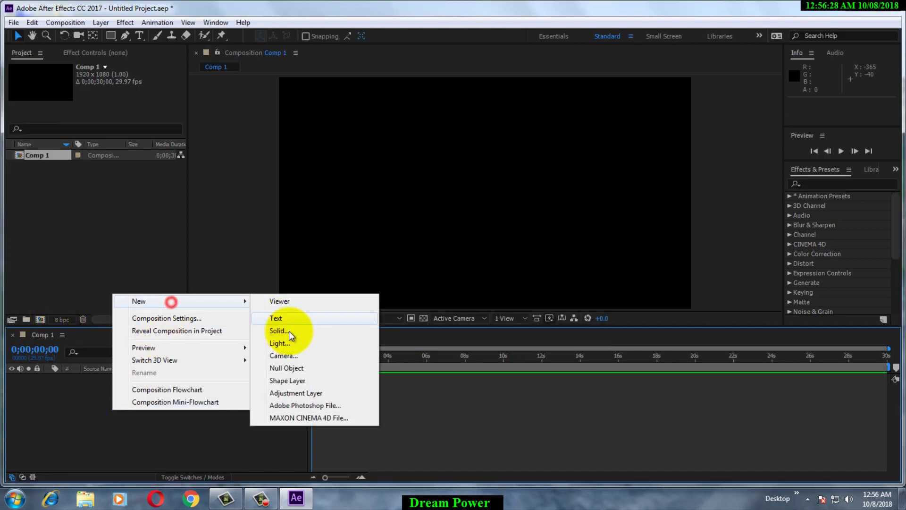
left_click(290, 333)
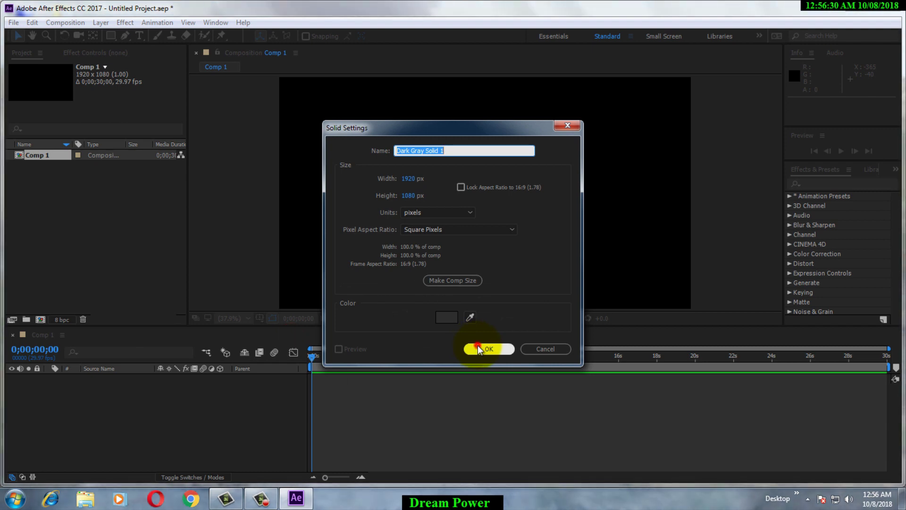
left_click(488, 343)
Step: Apply the Video Copilot Element effect to the dark gray solid layer
left_click(124, 24)
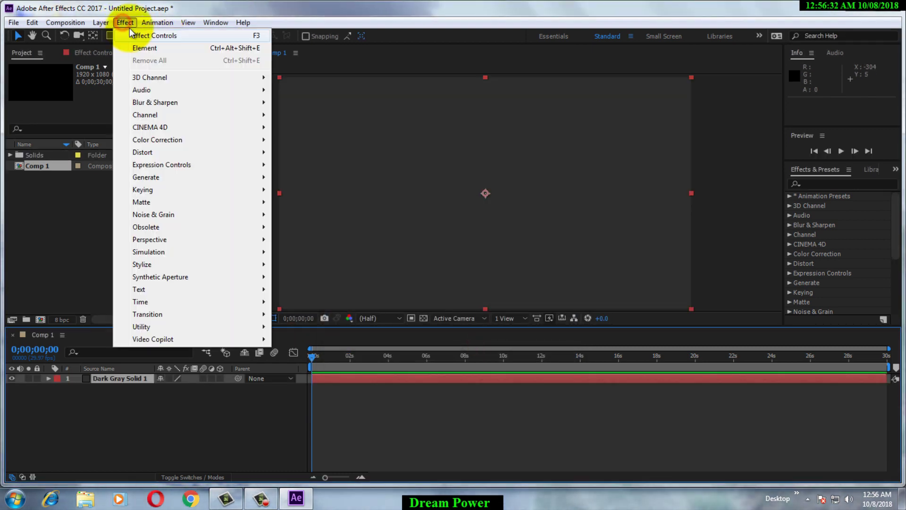
mouse_move(162, 339)
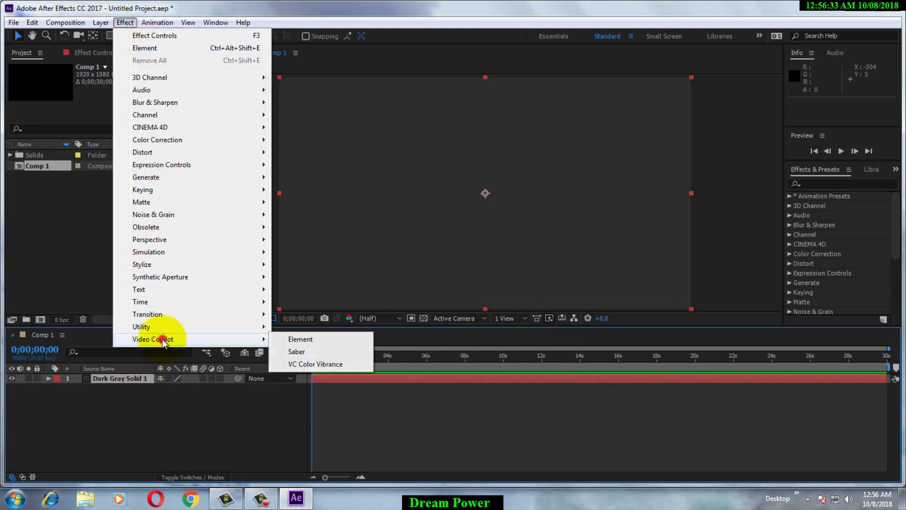
left_click(311, 341)
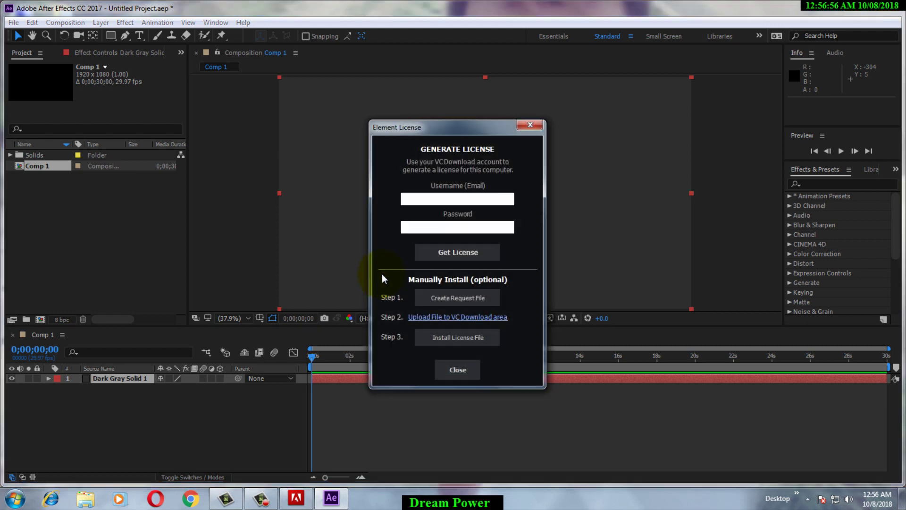
Step: Examine the Element License dialog's username and password fields and its manual install options
left_click_drag(450, 127, 427, 101)
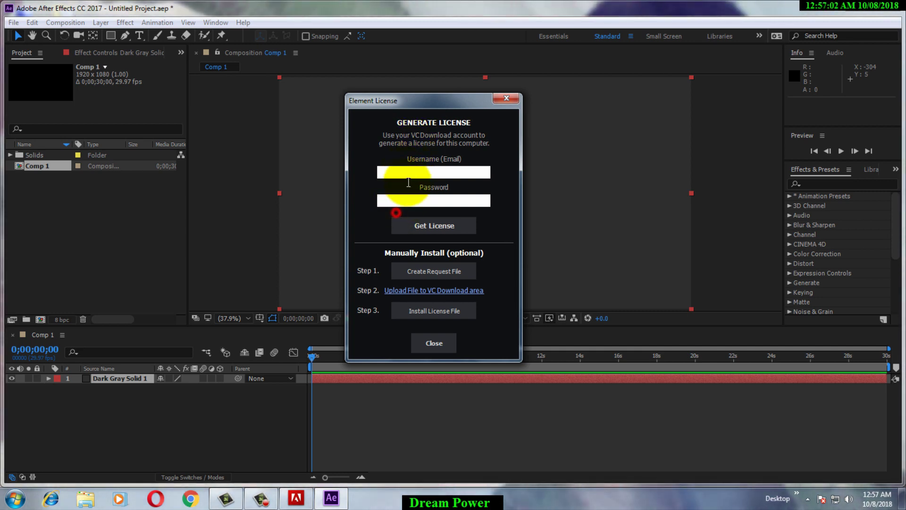
left_click(419, 171)
left_click(429, 201)
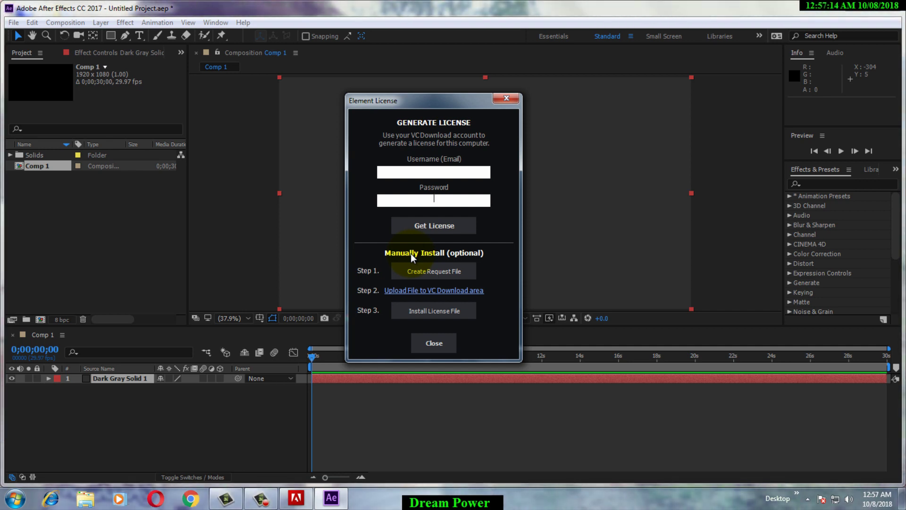
Step: Close the Element License dialog and quit After Effects without saving the project
left_click(434, 343)
left_click(886, 11)
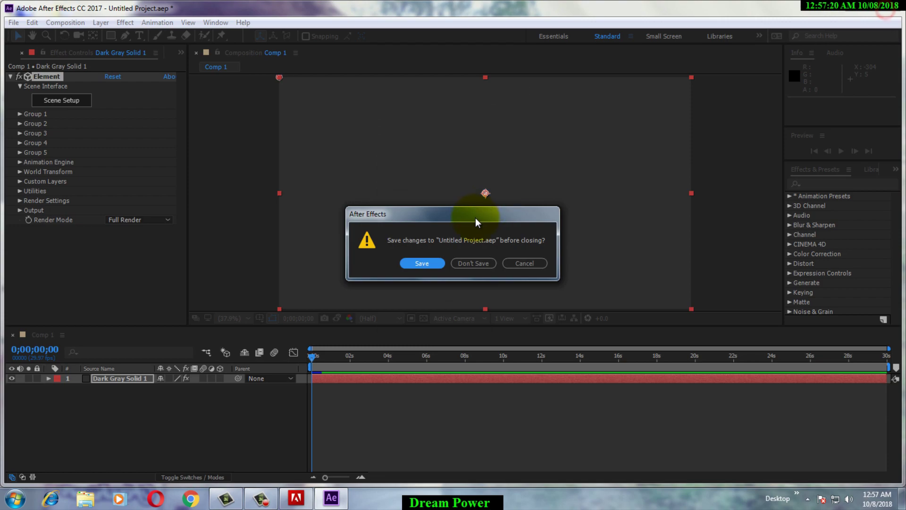
left_click(465, 263)
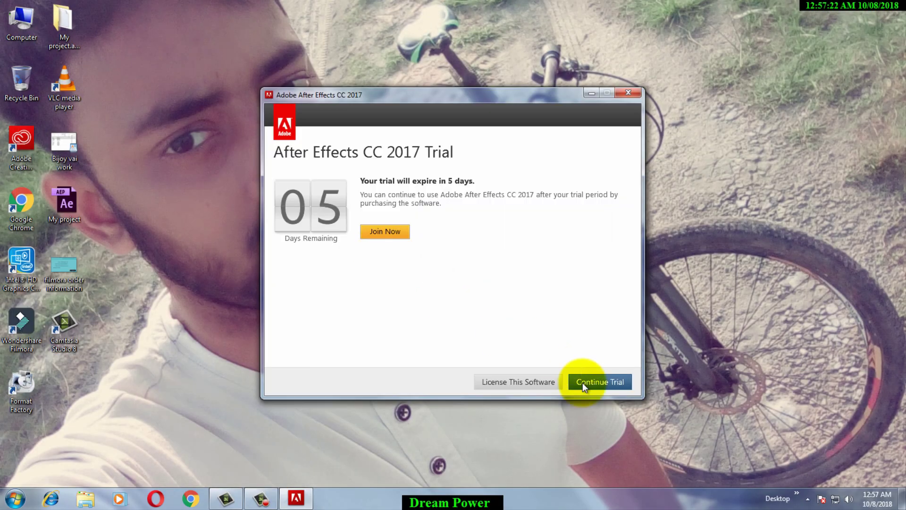
Step: Open the crack folder within the nested Element 3D v2.2 folders under My project\Adobe After Effects on Local Disk (D:)
double_click(34, 19)
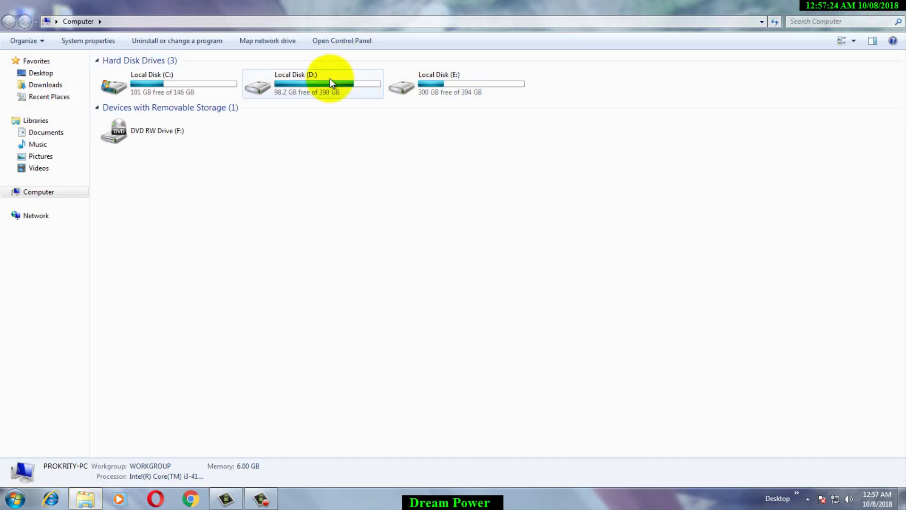
double_click(330, 79)
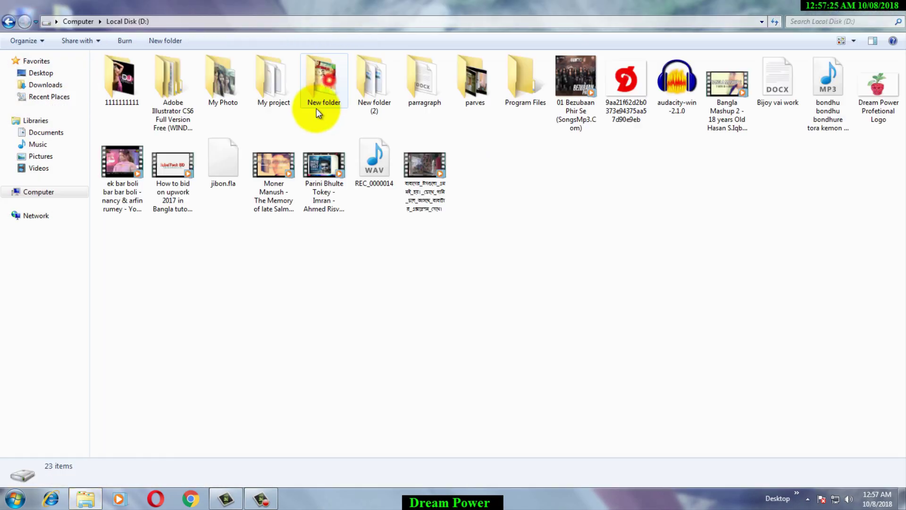
double_click(270, 95)
left_click(214, 94)
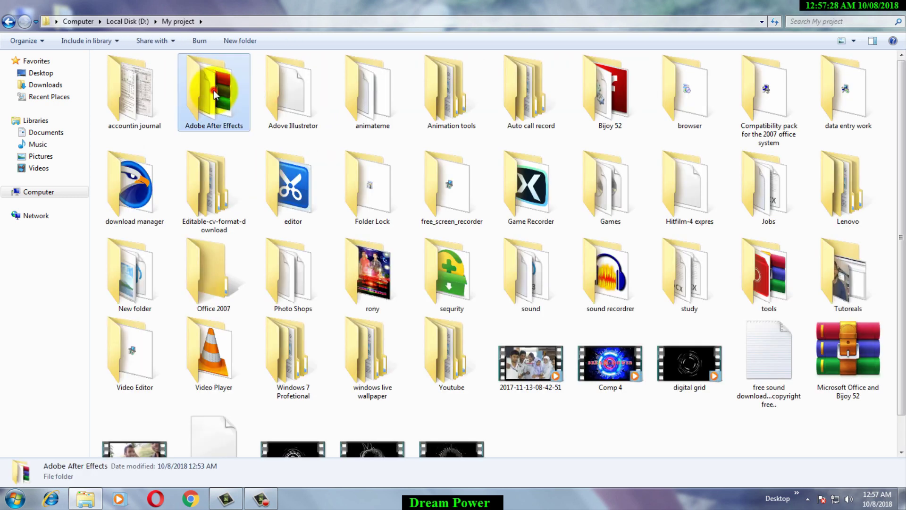
double_click(214, 94)
double_click(326, 99)
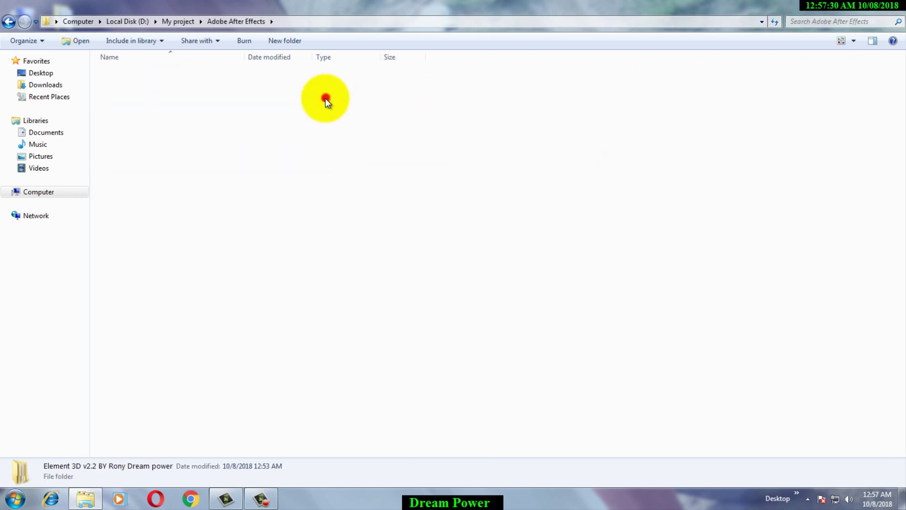
double_click(260, 76)
double_click(258, 75)
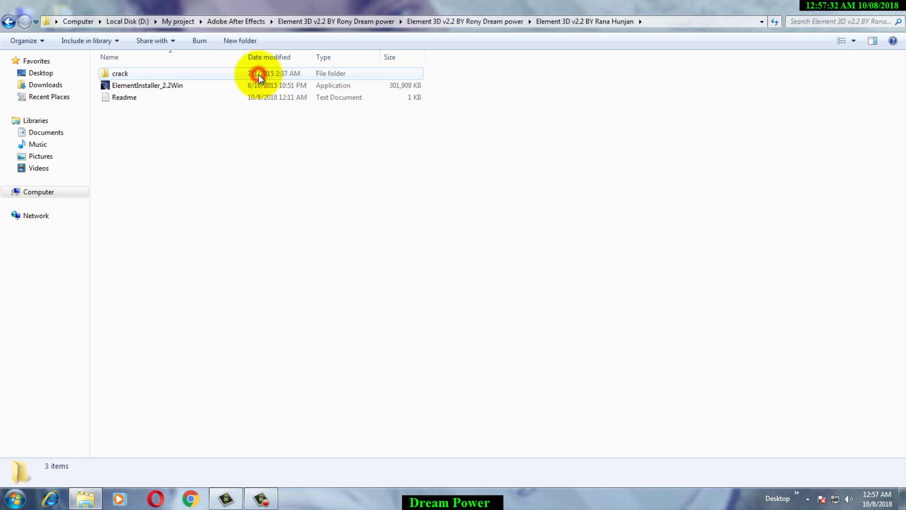
left_click(259, 75)
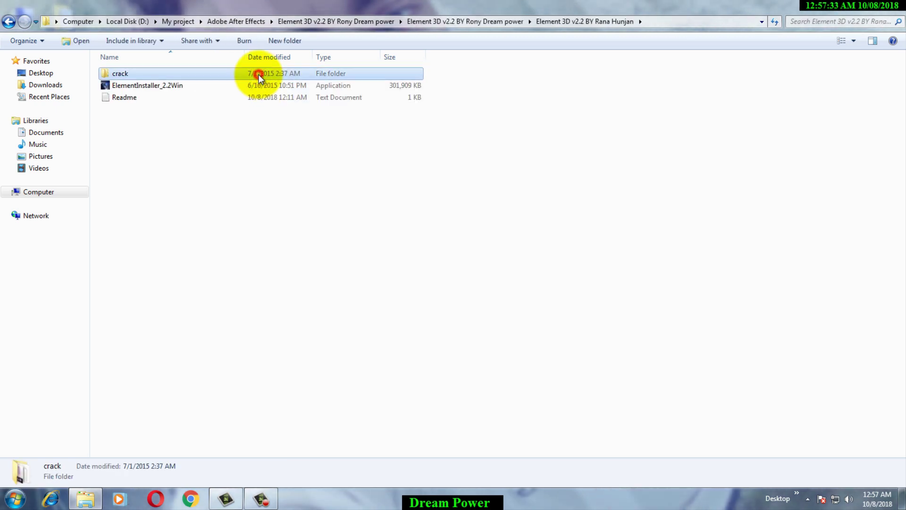
double_click(139, 74)
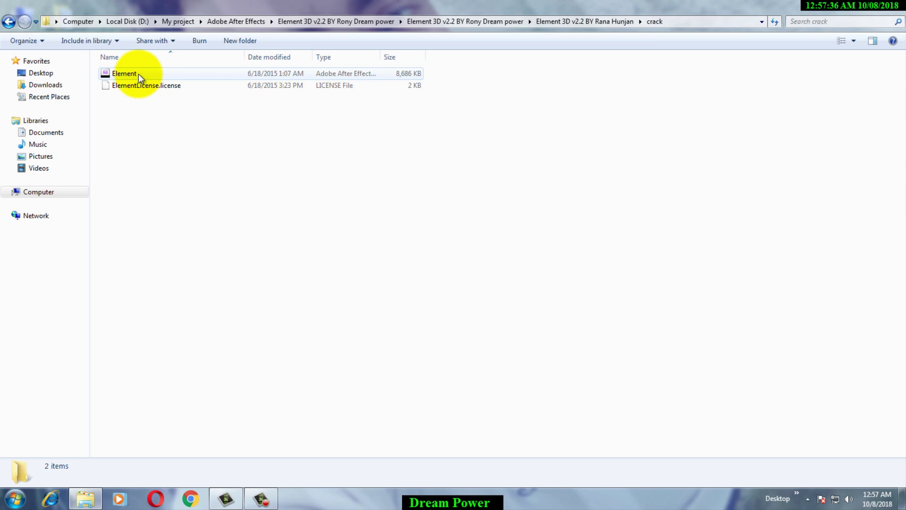
Step: Copy the Element plug-in file in the crack folder to the clipboard
left_click(127, 74)
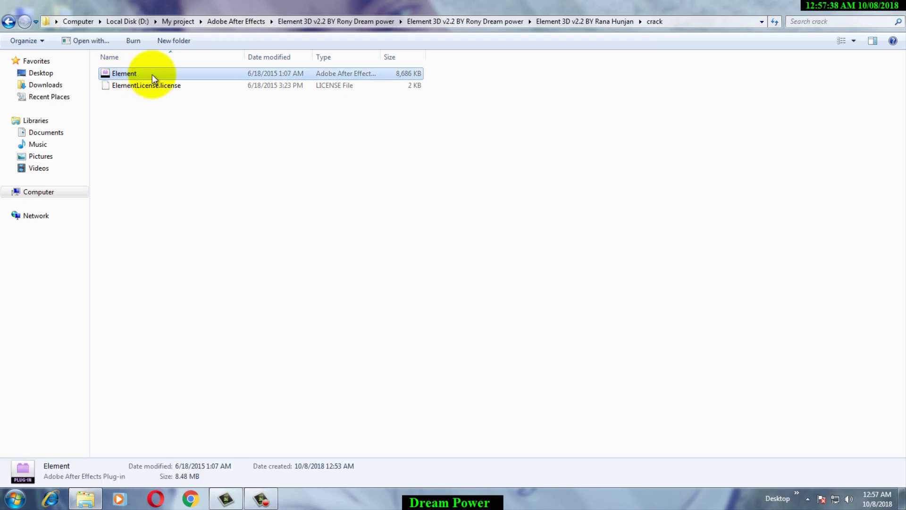
right_click(152, 75)
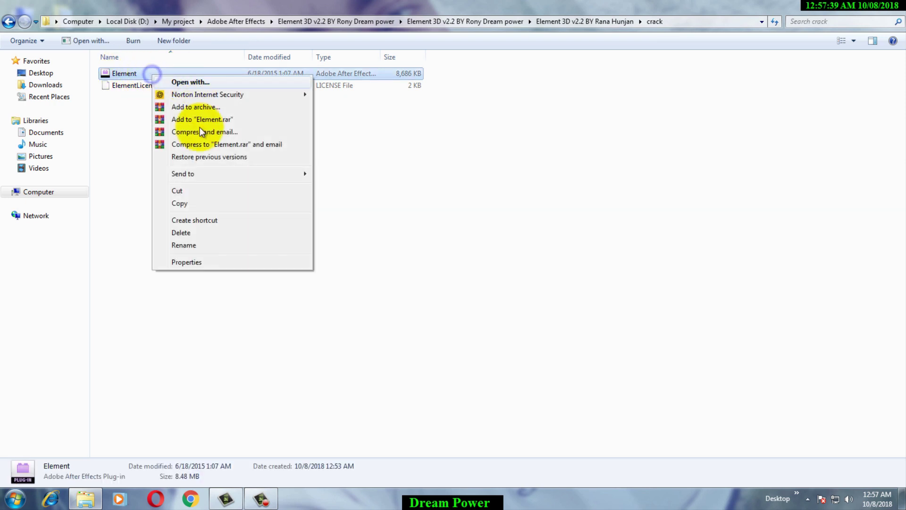
left_click(191, 203)
Step: Move the crack folder window aside and open a second Computer window, widened and stretched to full height beside it
left_click_drag(297, 4, 727, 75)
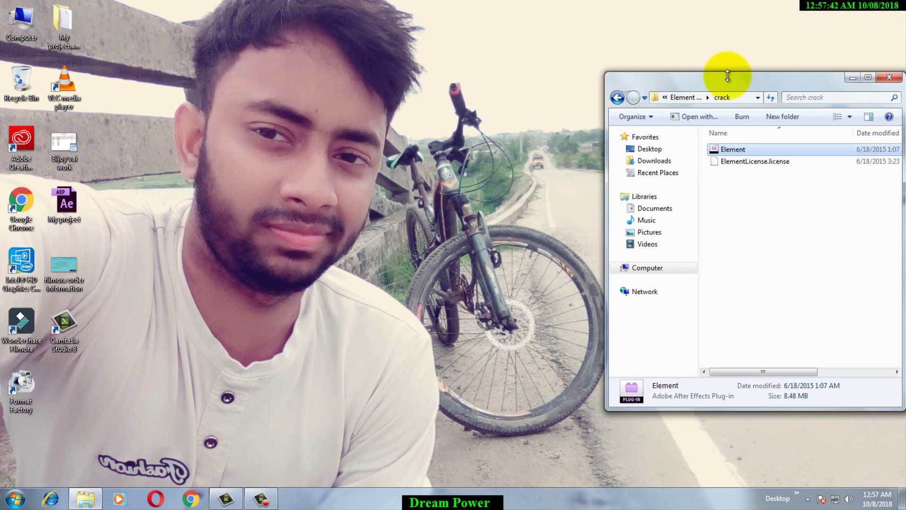
double_click(21, 21)
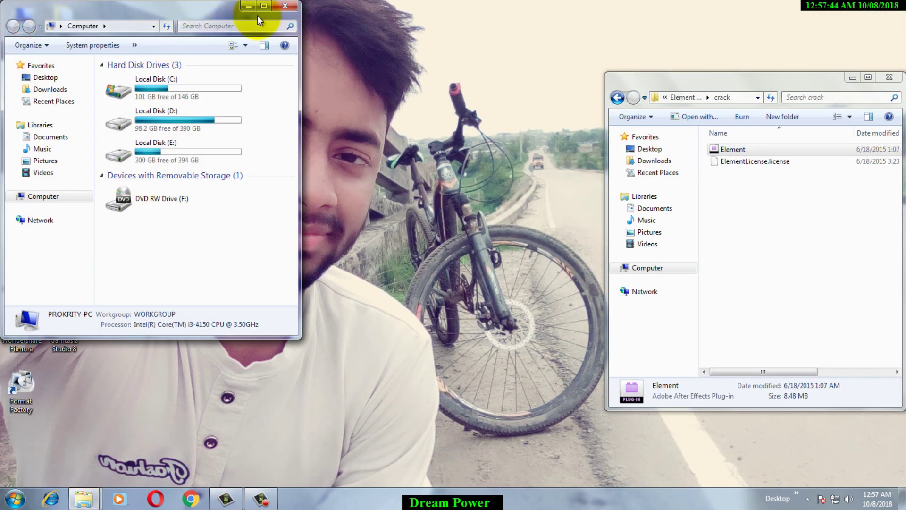
left_click(261, 10)
left_click_drag(293, 8, 293, 21)
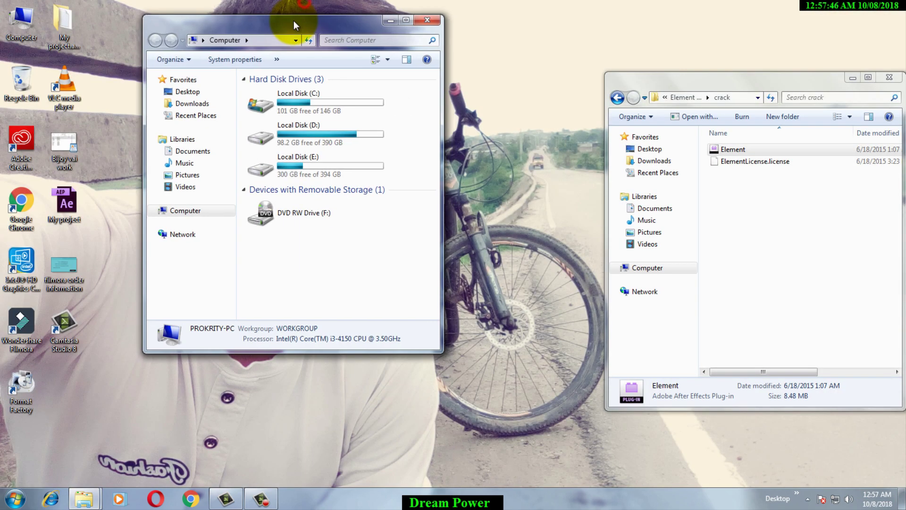
left_click_drag(442, 140, 535, 142)
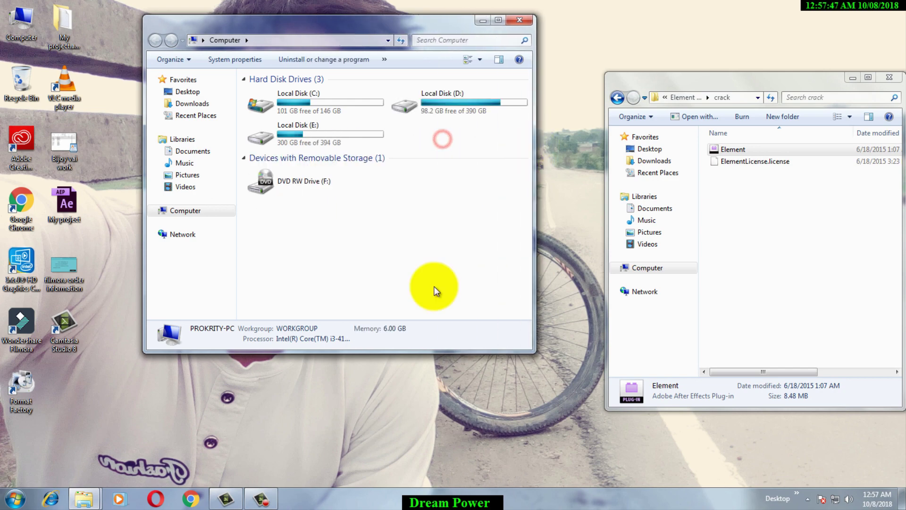
double_click(405, 353)
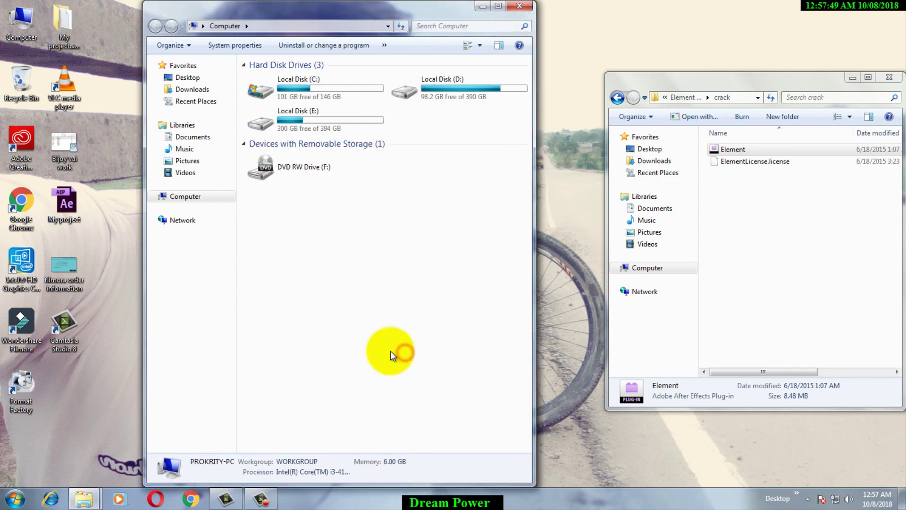
Step: In the Computer window, open Local Disk (C:)\Program Files\Adobe\Adobe After Effects CC 2017\Support Files
double_click(347, 95)
double_click(346, 100)
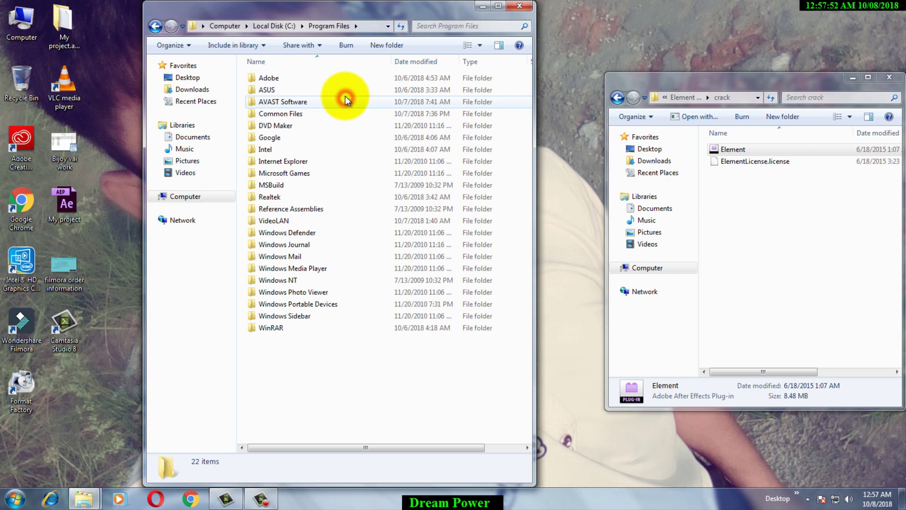
double_click(297, 78)
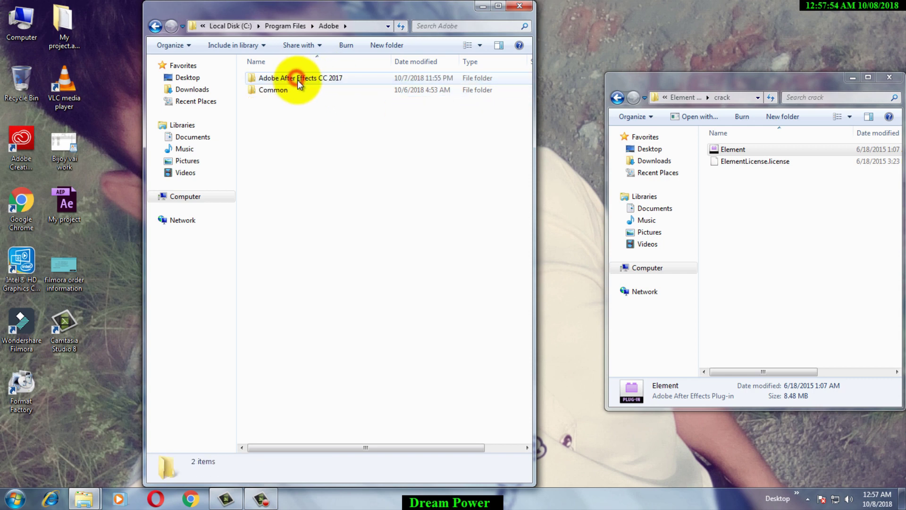
left_click(318, 76)
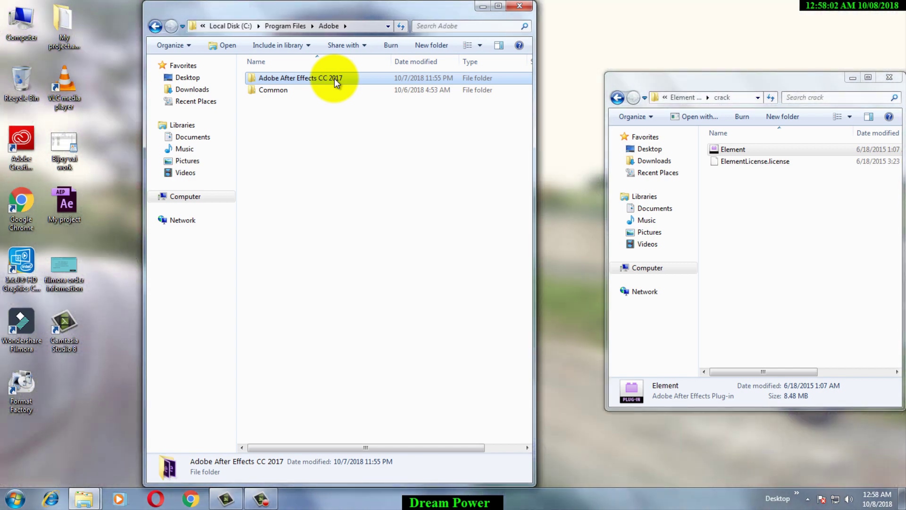
double_click(334, 78)
double_click(326, 79)
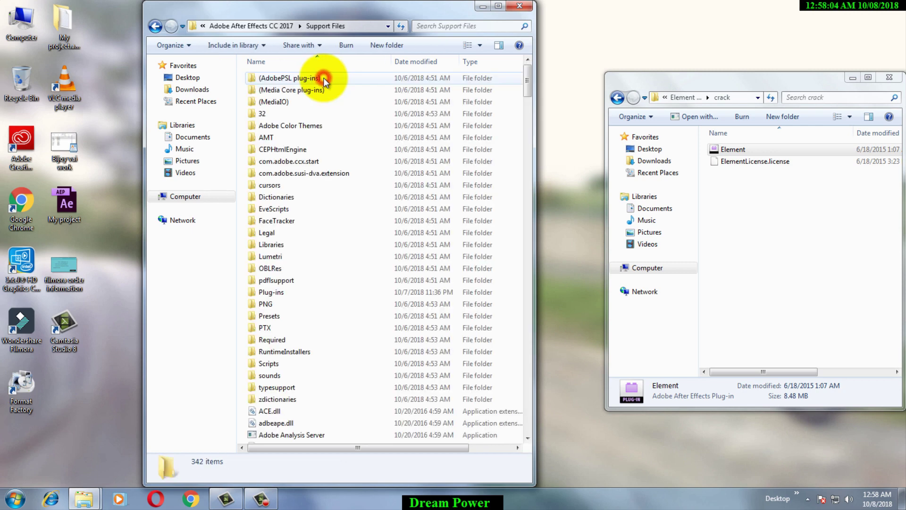
Step: Open the Plug-ins folder in Support Files and go into the VideoCopilot folder nested inside VideoCopilot
left_click(330, 255)
left_click(328, 293)
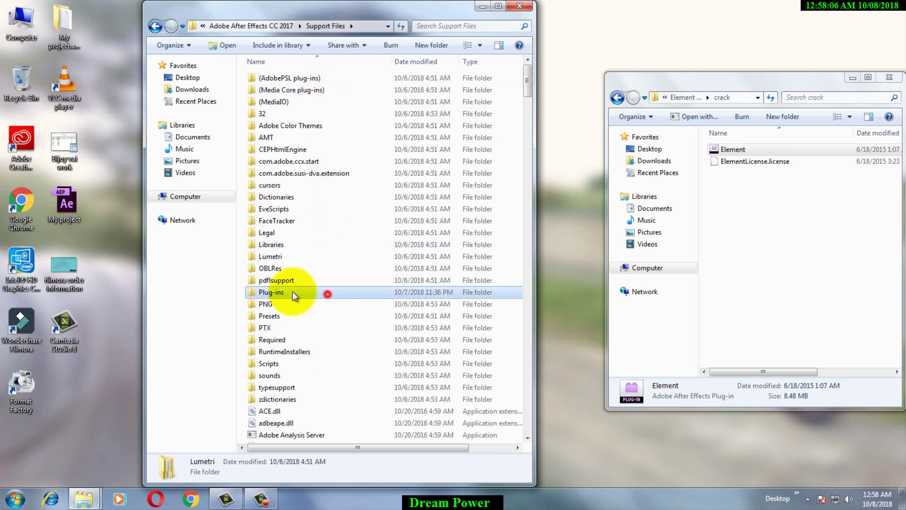
double_click(289, 293)
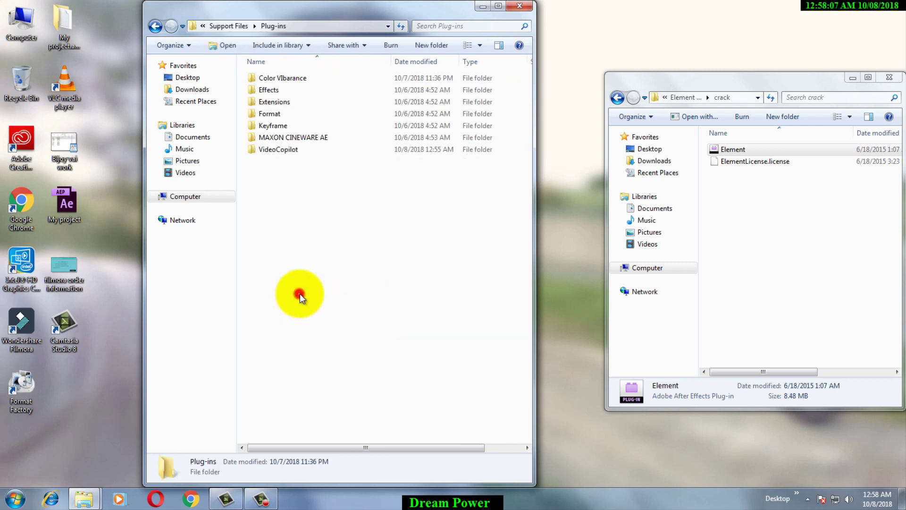
double_click(356, 149)
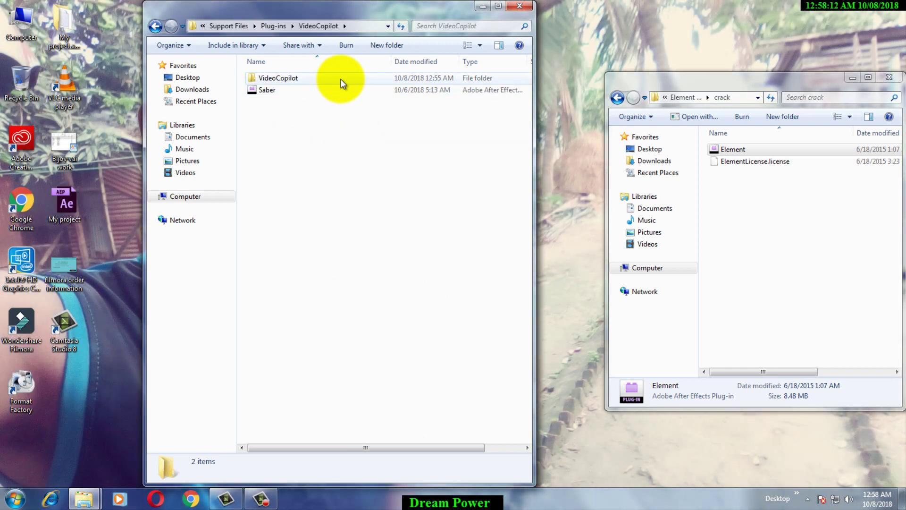
left_click(341, 78)
double_click(341, 78)
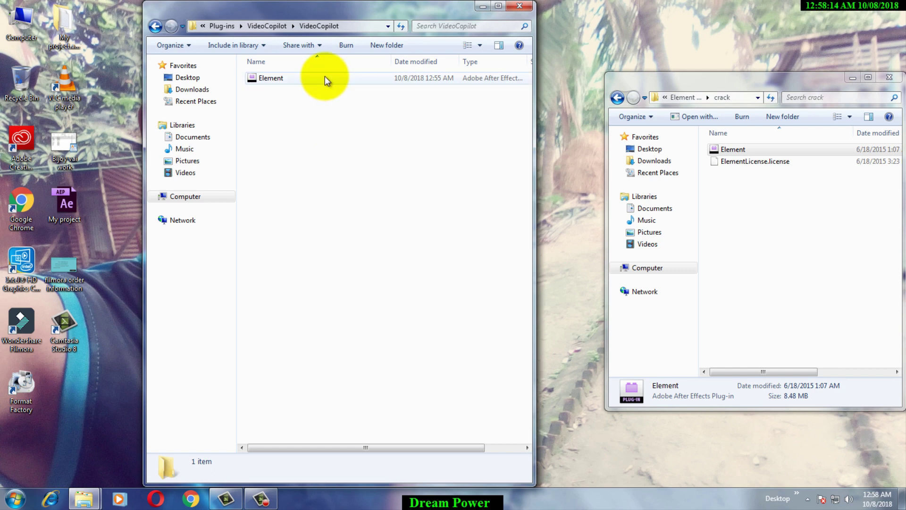
Step: Copy the Element plug-in from the crack folder into the inner VideoCopilot folder, replacing the existing file
left_click(325, 78)
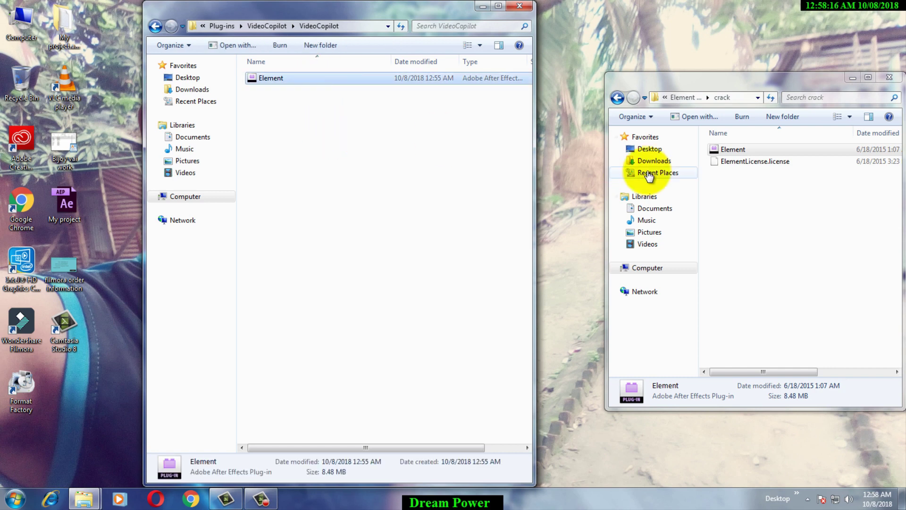
left_click(302, 132)
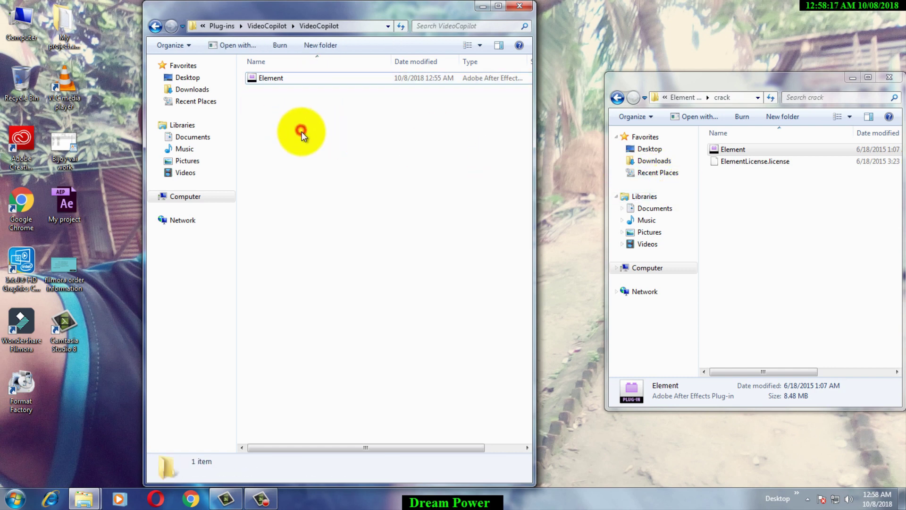
left_click(309, 80)
left_click(727, 152)
right_click(728, 152)
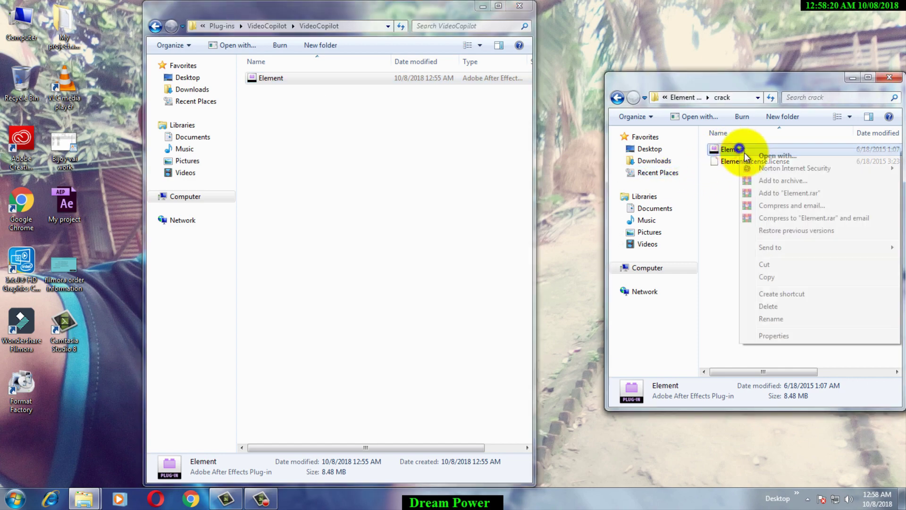
left_click(768, 272)
left_click(369, 125)
right_click(301, 125)
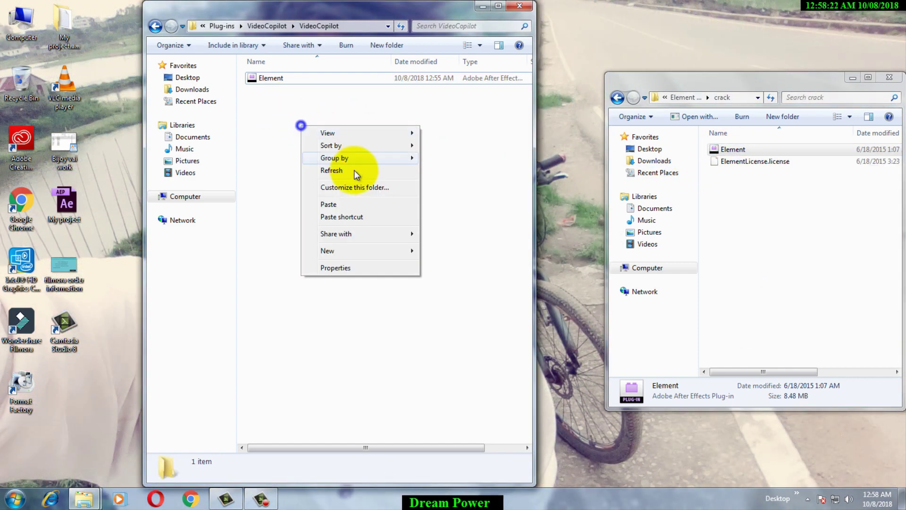
left_click(347, 200)
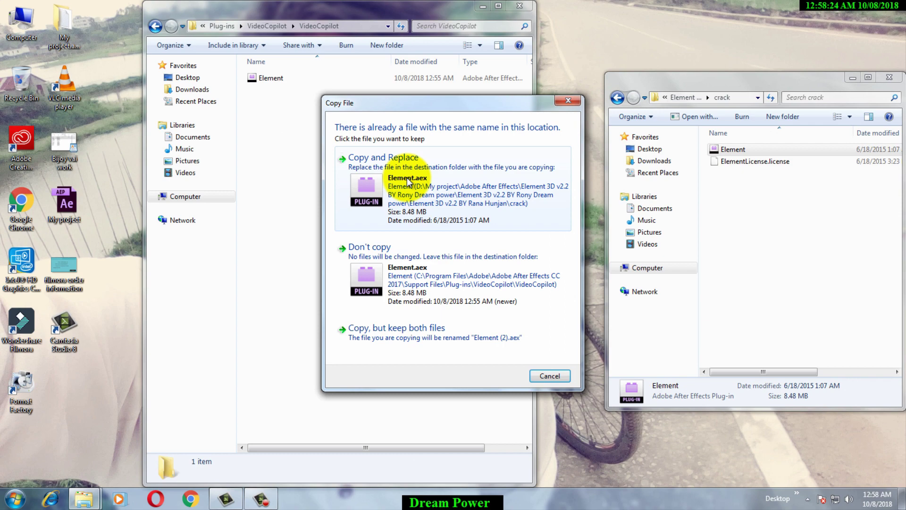
left_click(409, 178)
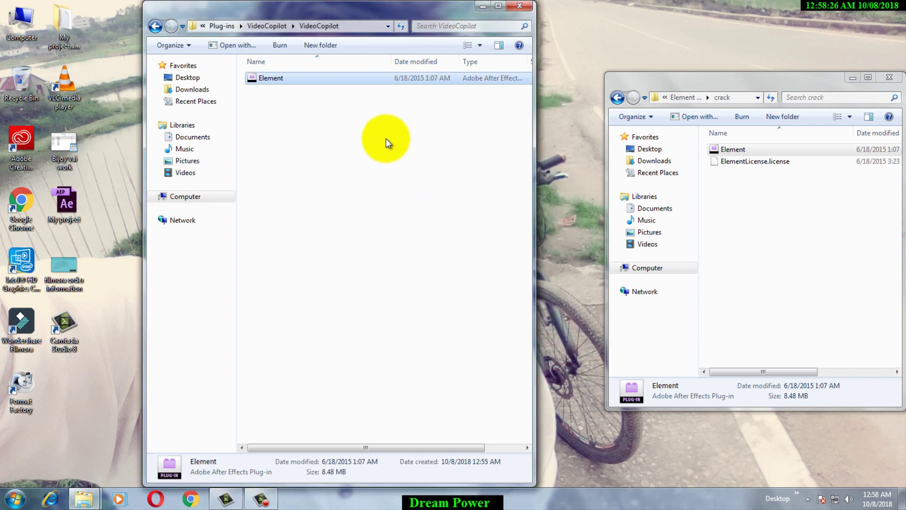
Step: Close the After Effects Plug-ins folder window and return the crack folder window to its parent folder
left_click(401, 134)
left_click(155, 25)
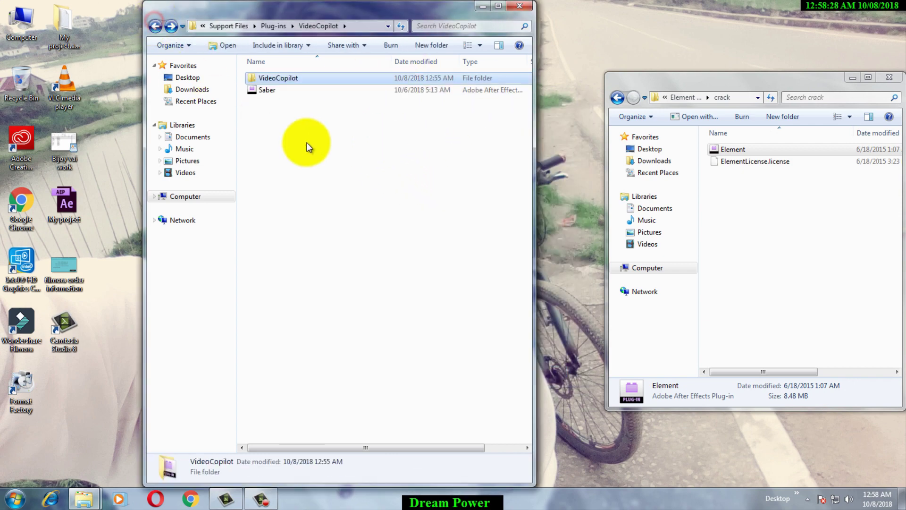
left_click(155, 26)
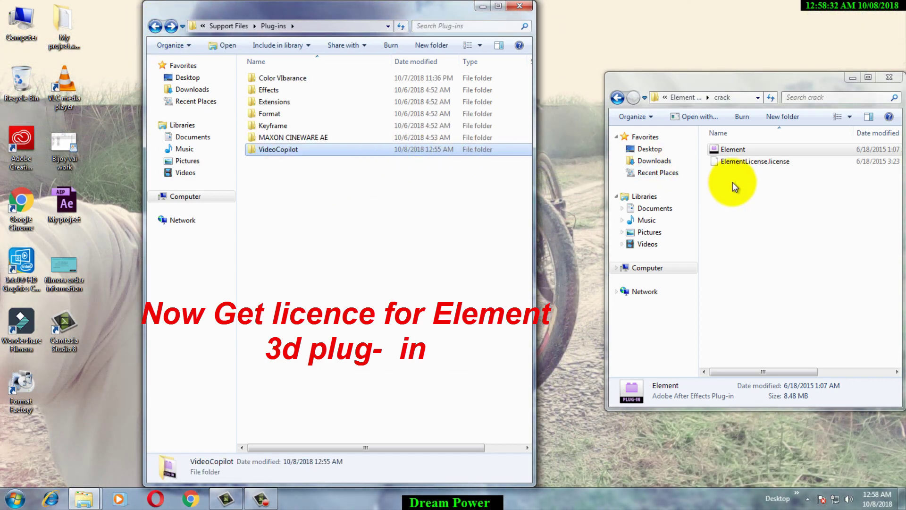
left_click(732, 182)
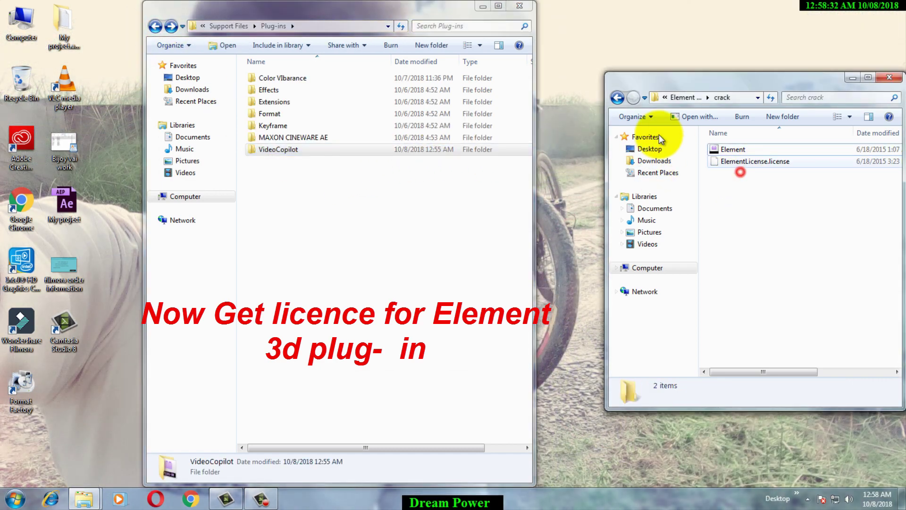
left_click(527, 9)
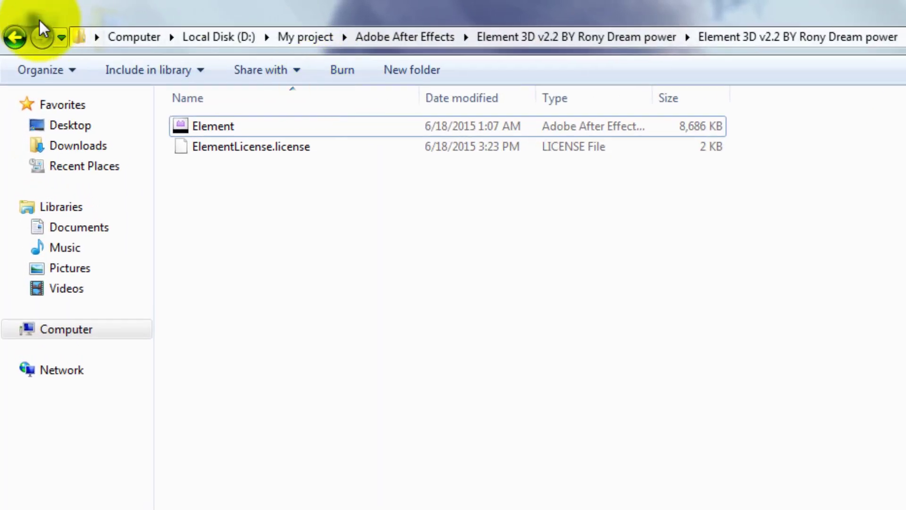
left_click(16, 36)
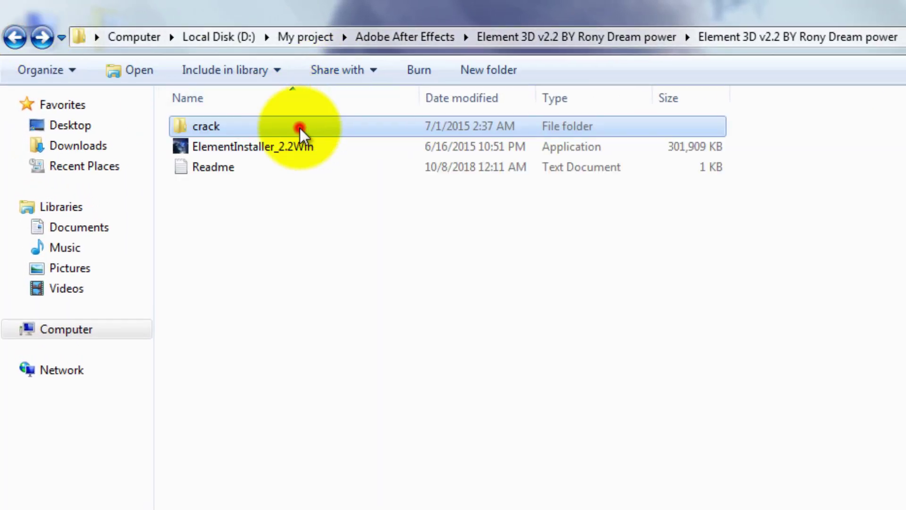
Step: Open the crack folder and copy the ElementLicense.license file to the clipboard
double_click(301, 127)
left_click(293, 156)
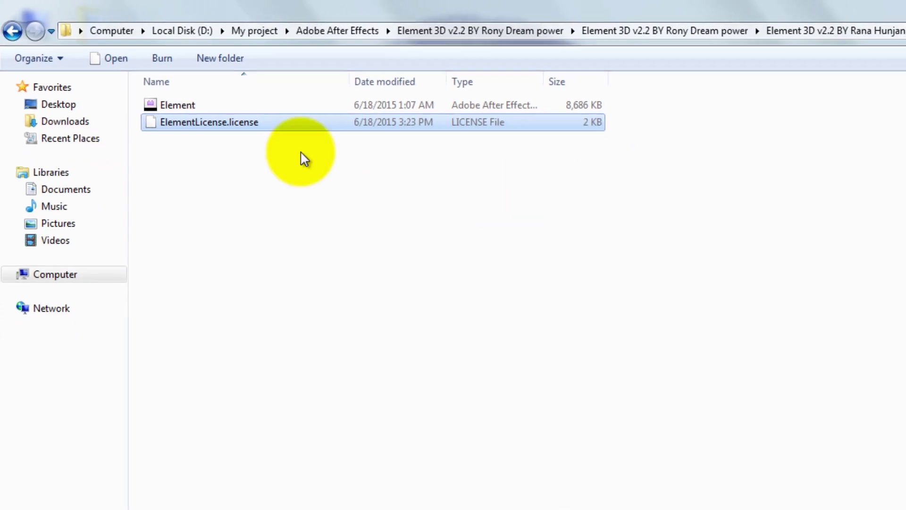
left_click(13, 31)
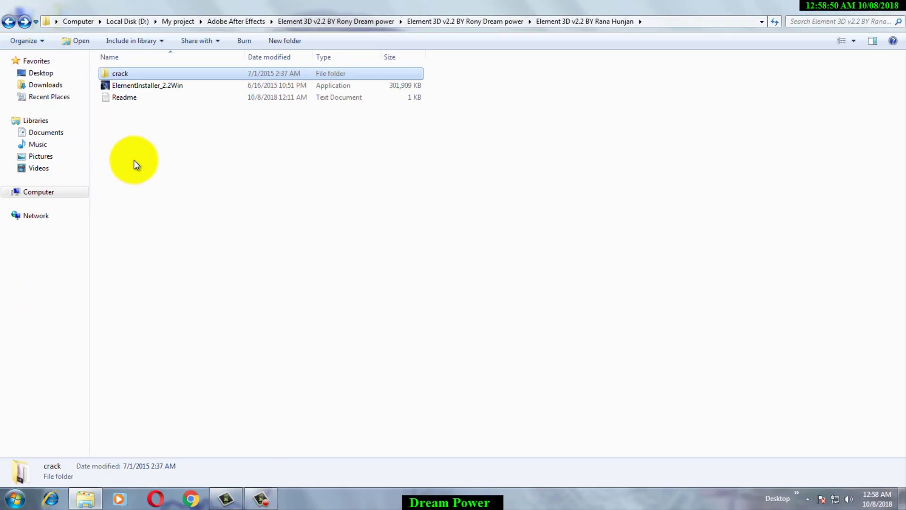
double_click(171, 73)
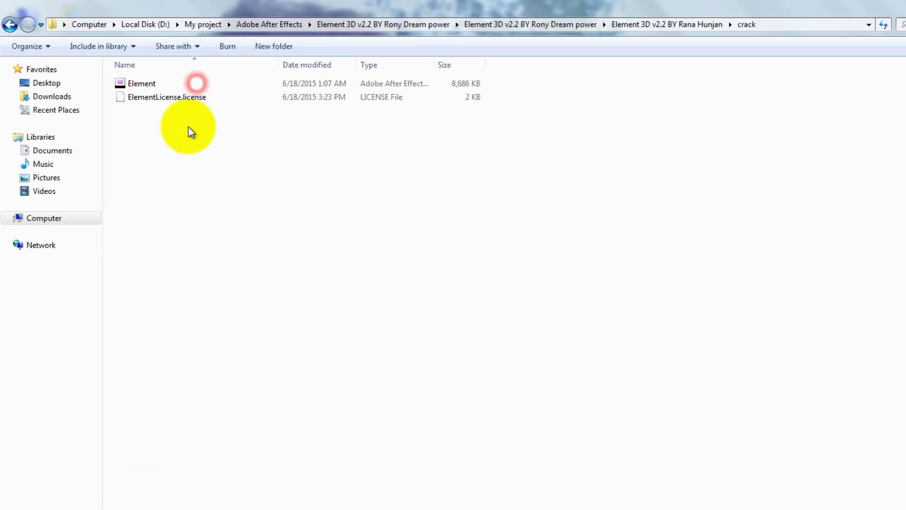
left_click(190, 99)
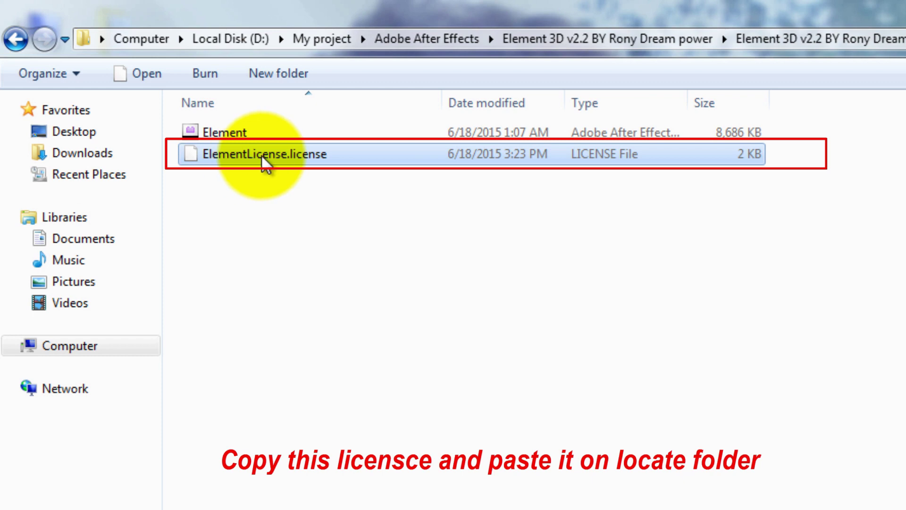
right_click(293, 157)
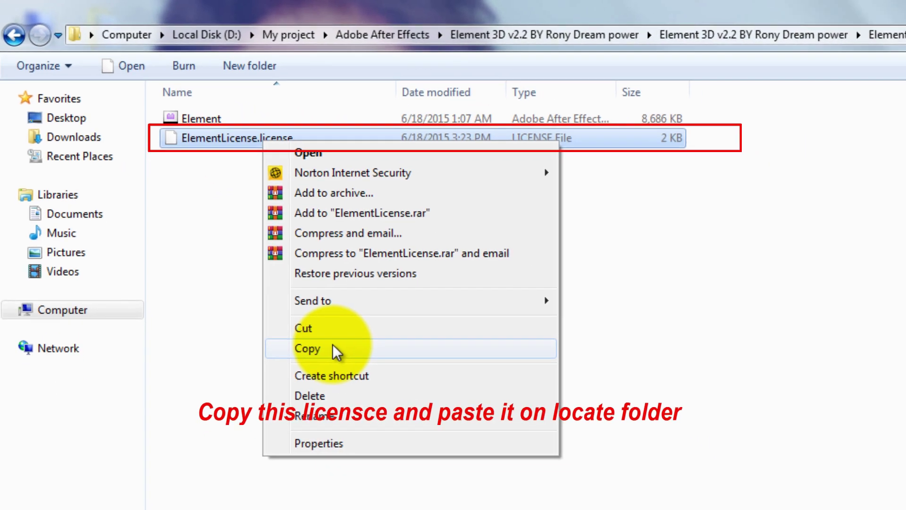
left_click(371, 384)
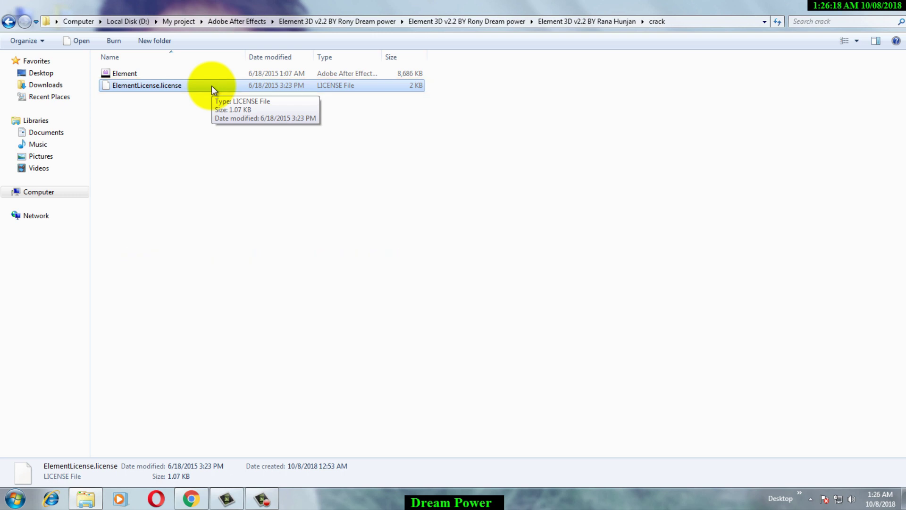
Step: From Computer, go to Local Disk (C:)\Program Files\Adobe\Adobe After Effects CC 2017\Support Files
left_click(69, 193)
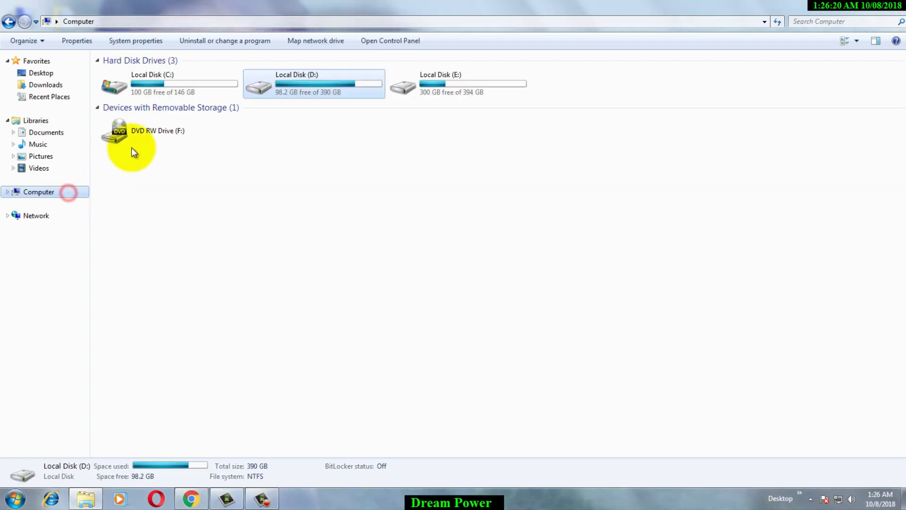
double_click(182, 86)
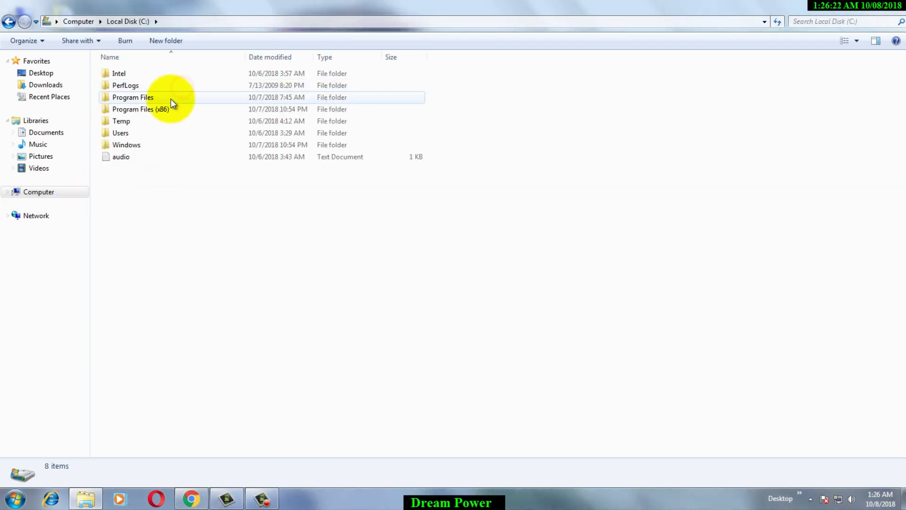
left_click(138, 96)
double_click(136, 96)
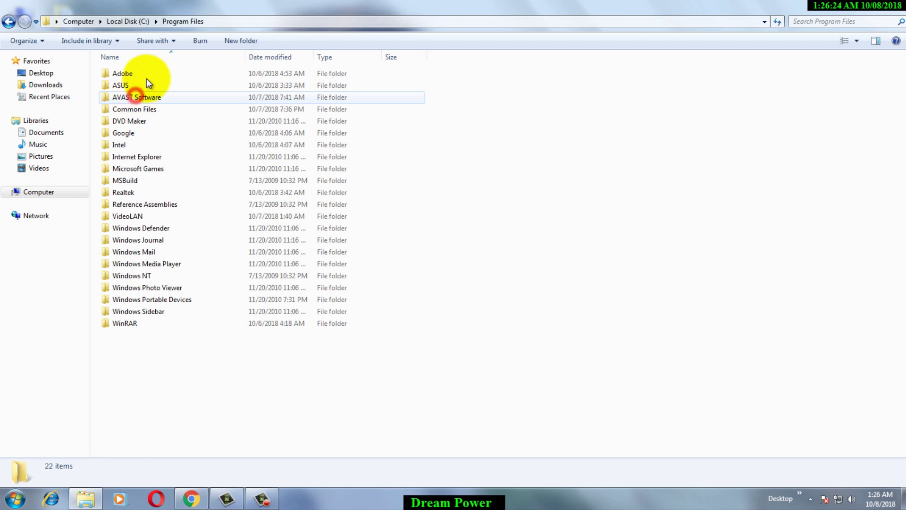
left_click(126, 74)
double_click(130, 74)
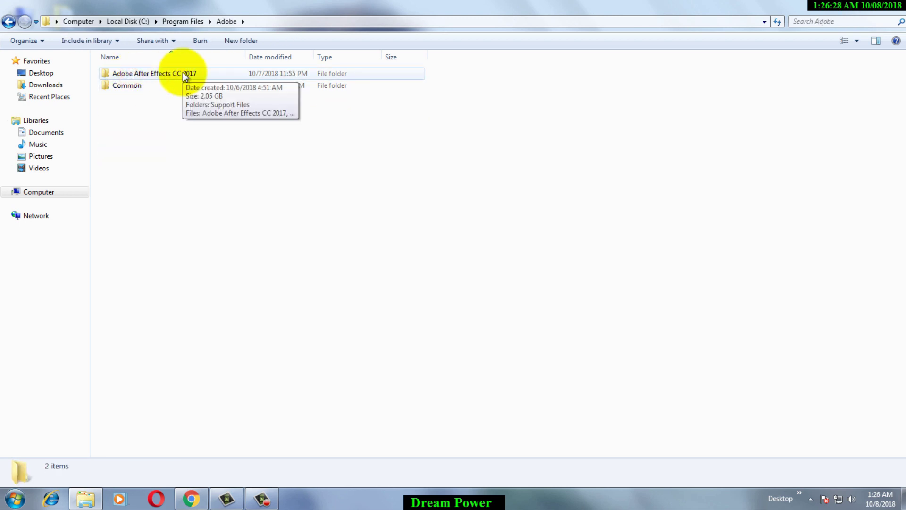
left_click(183, 73)
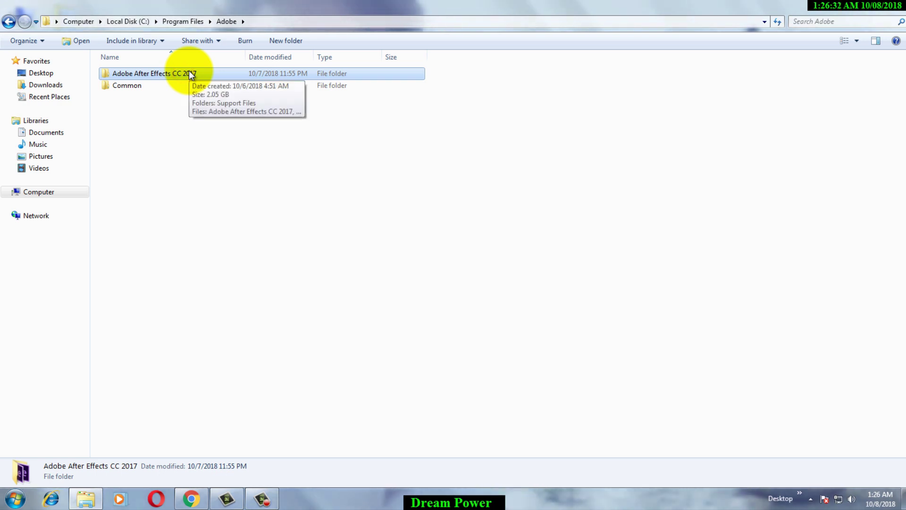
double_click(190, 74)
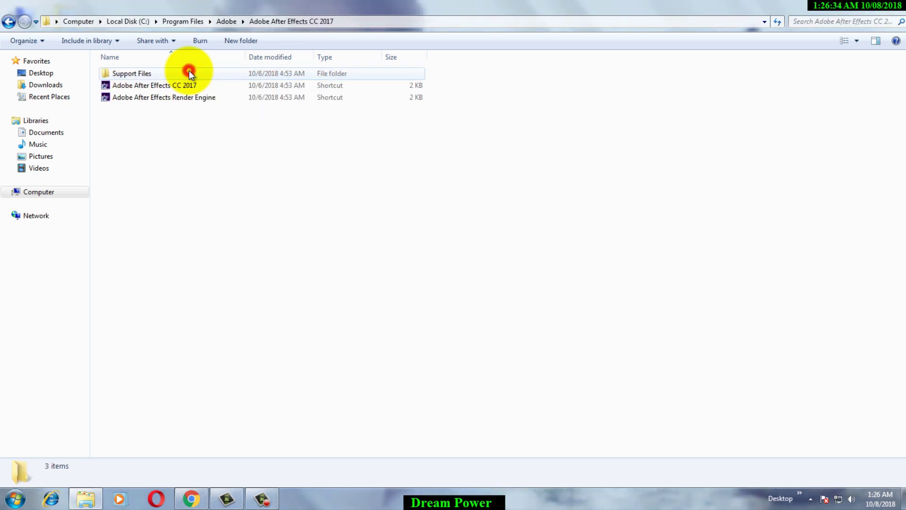
double_click(191, 73)
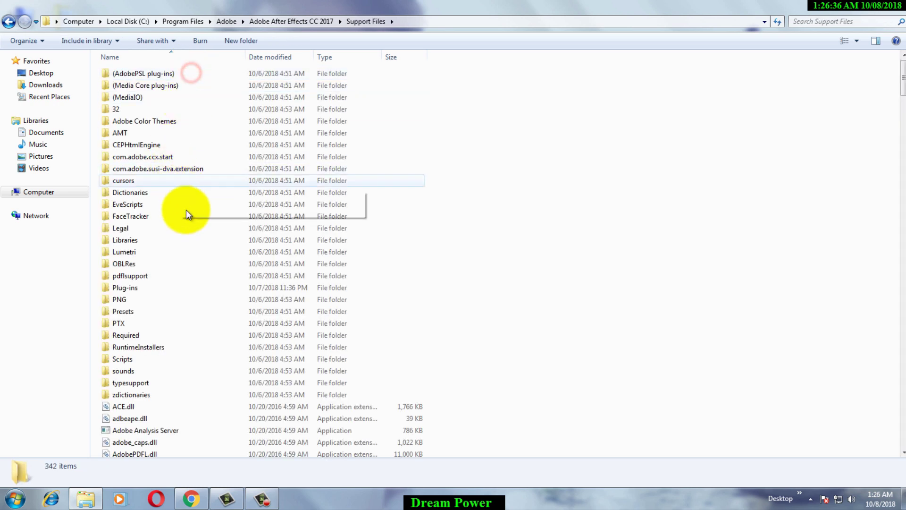
Step: Paste the license file into the inner VideoCopilot folder under Plug-ins\VideoCopilot
double_click(221, 260)
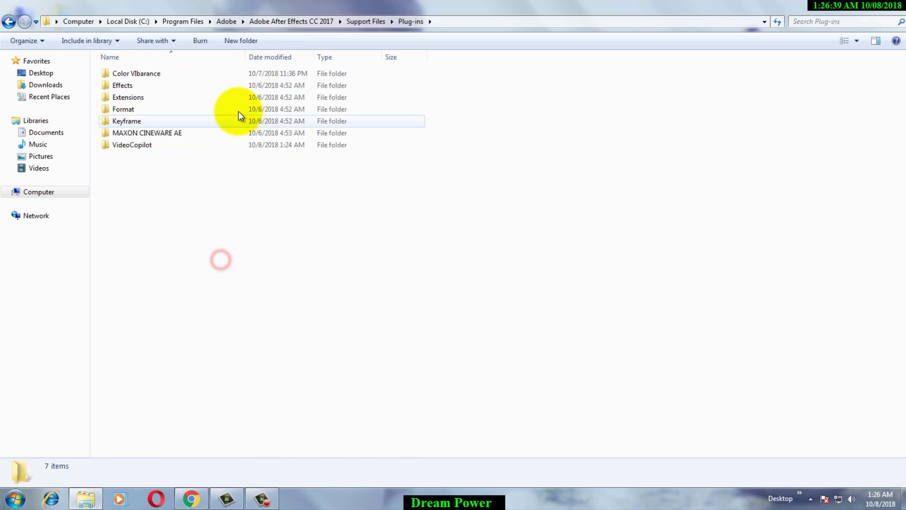
double_click(197, 144)
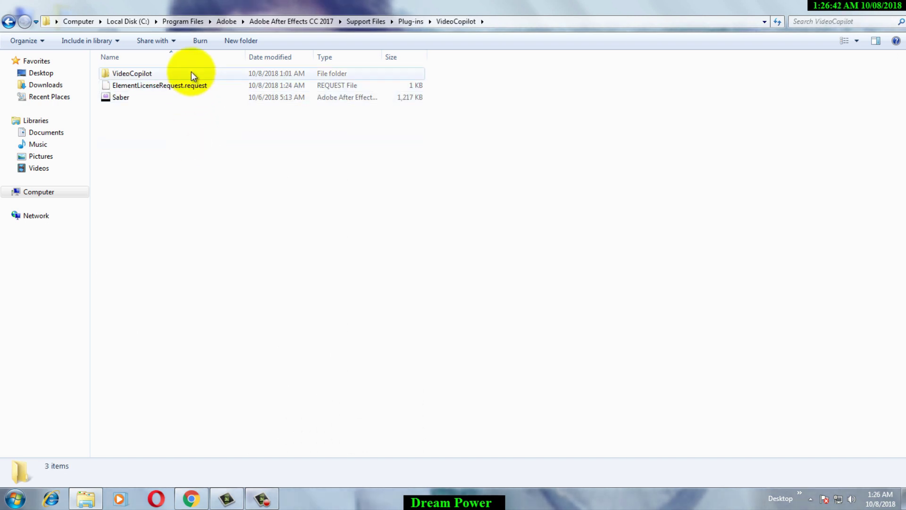
double_click(191, 73)
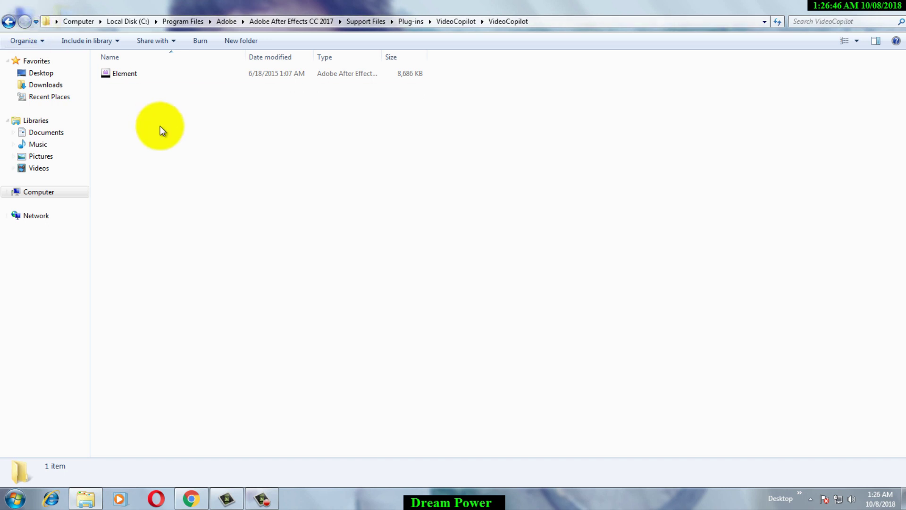
right_click(166, 99)
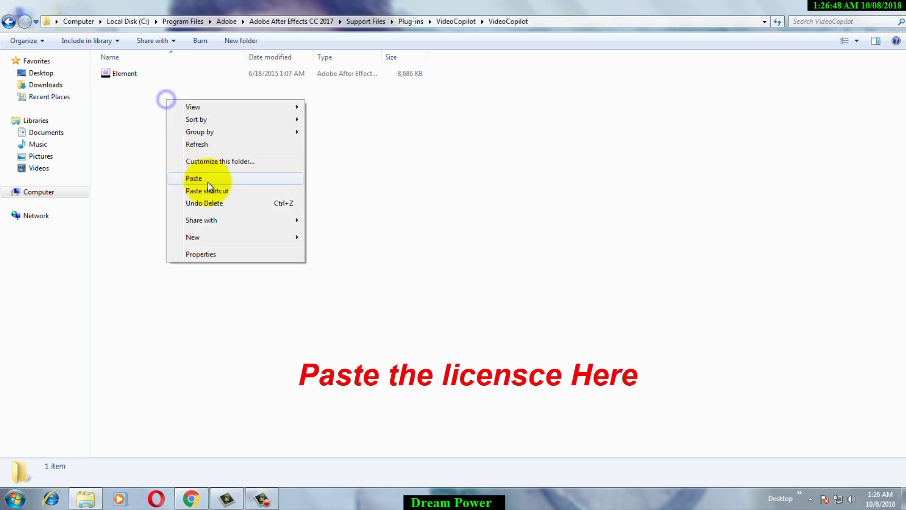
left_click(208, 180)
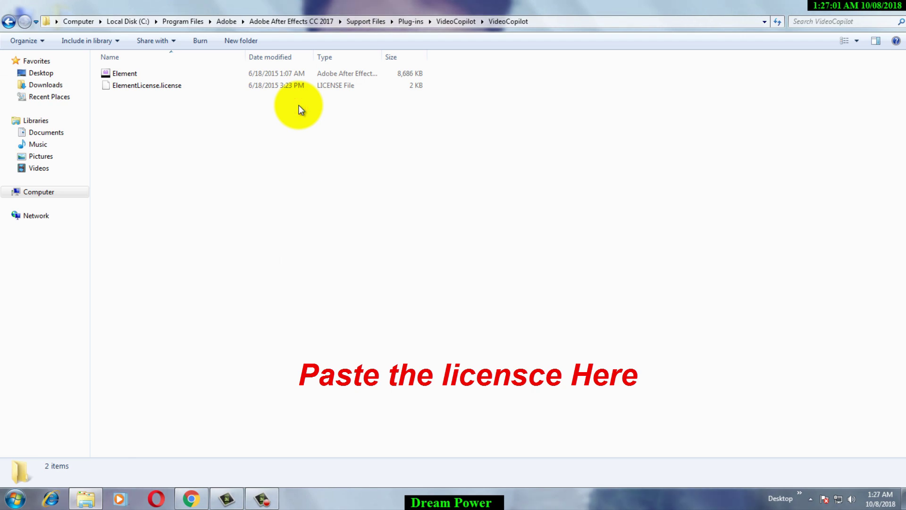
Step: Go back to the outer VideoCopilot folder, close its window and refresh the desktop
key("BackSpace")
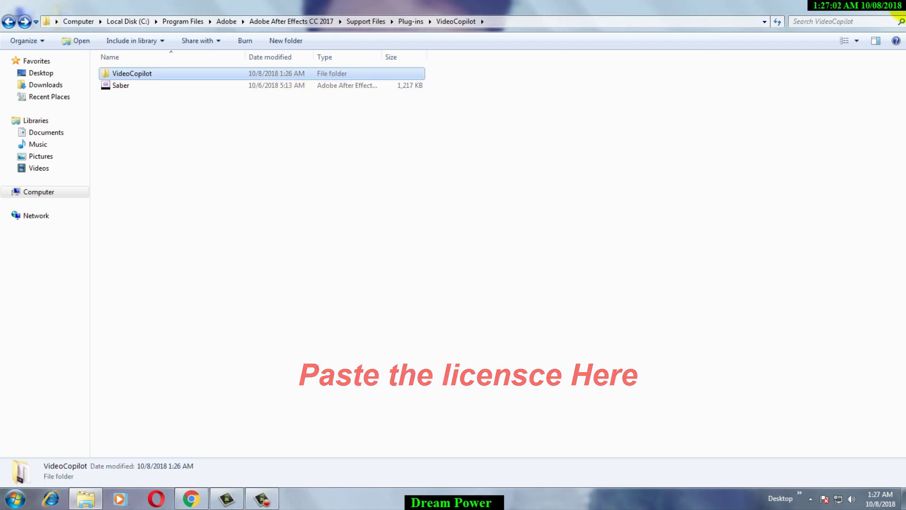
left_click(897, 6)
right_click(517, 4)
left_click(554, 36)
right_click(383, 3)
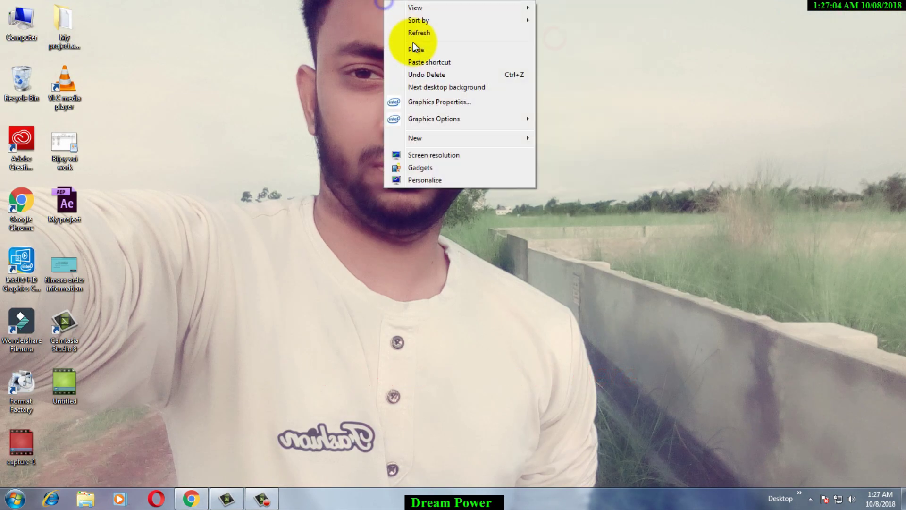
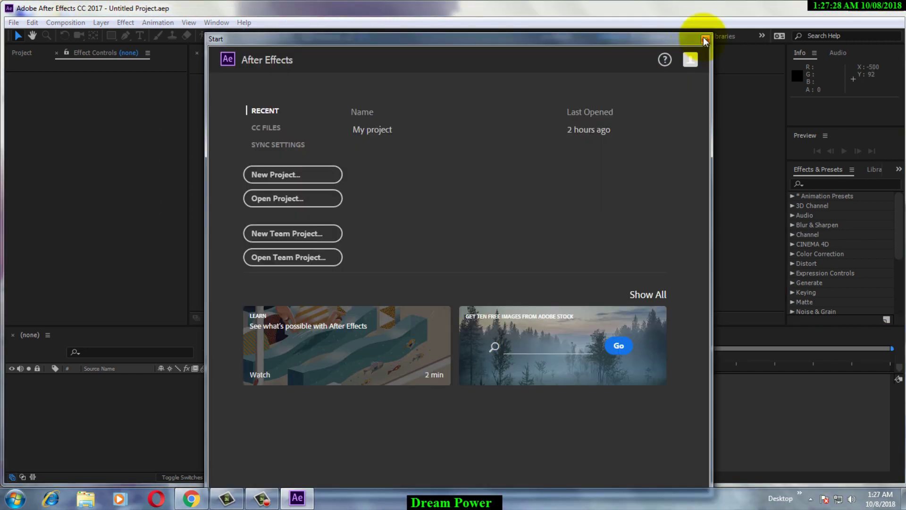
Step: In After Effects, dismiss the Start and trial windows and create a new 1920 x 1080 composition with the default settings
left_click(703, 37)
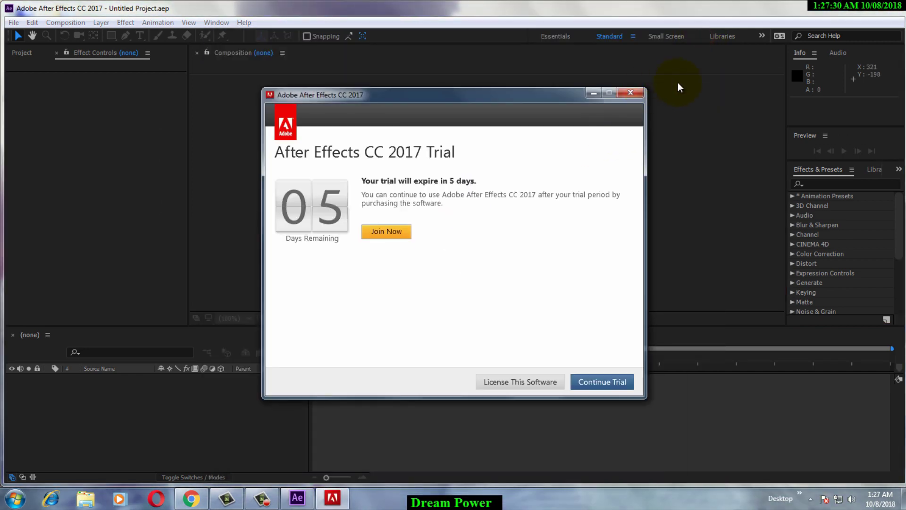
left_click(677, 83)
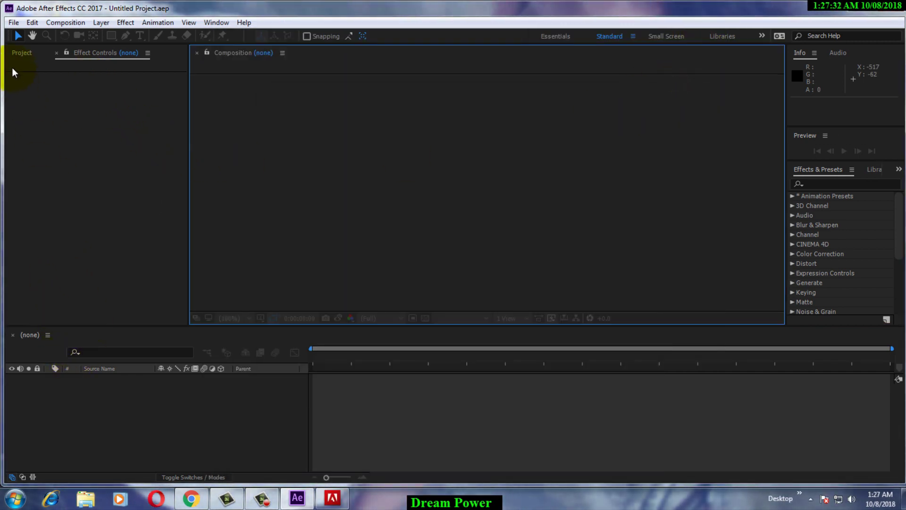
left_click(23, 54)
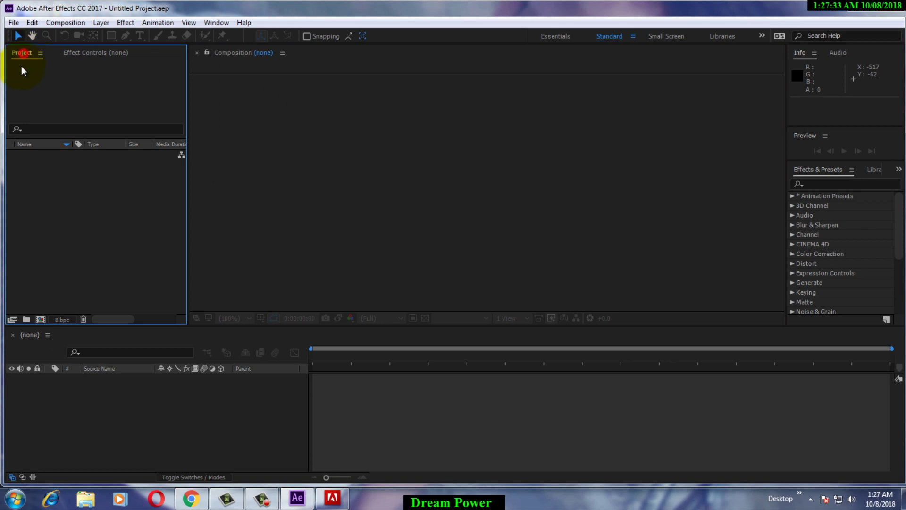
left_click(42, 320)
left_click(511, 365)
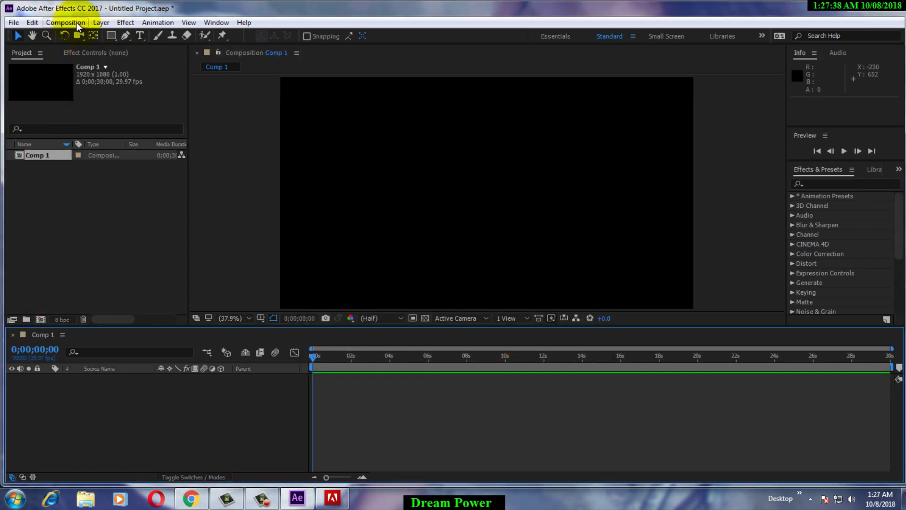
Step: Add a dark gray solid layer to Comp 1 with the default solid settings
right_click(134, 428)
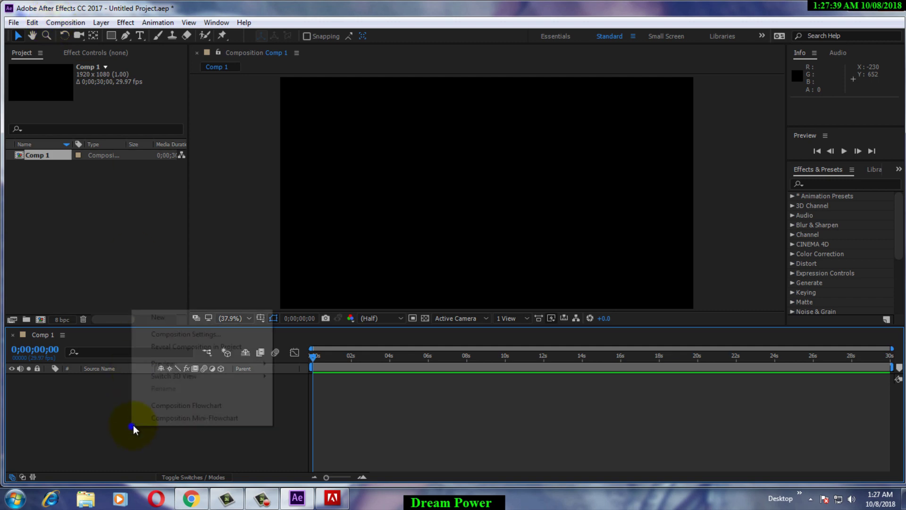
right_click(186, 433)
mouse_move(299, 324)
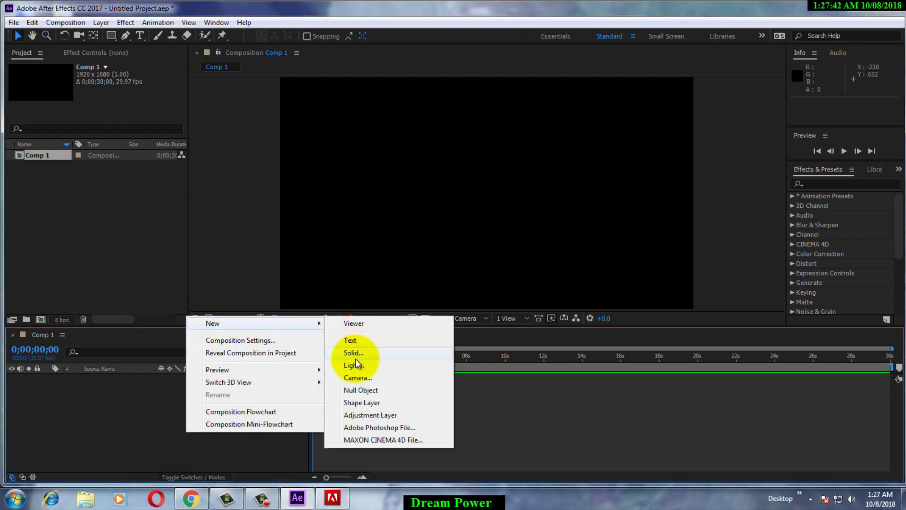
left_click(351, 353)
left_click(488, 355)
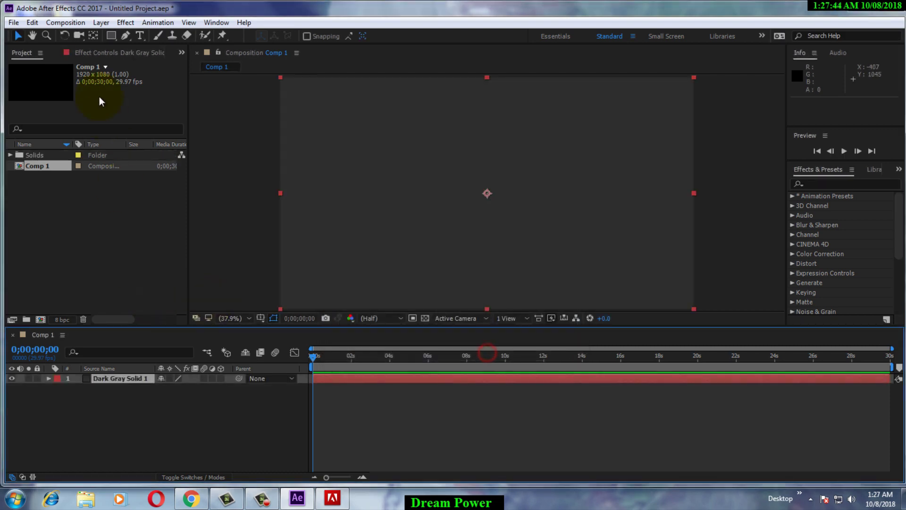
Step: Apply the Video Copilot Element effect to the solid layer
left_click(125, 23)
mouse_move(189, 343)
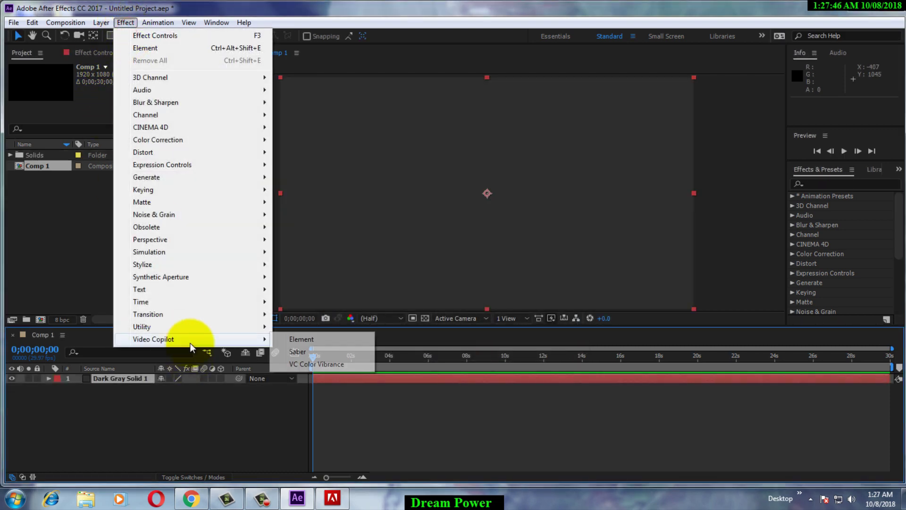
left_click(300, 340)
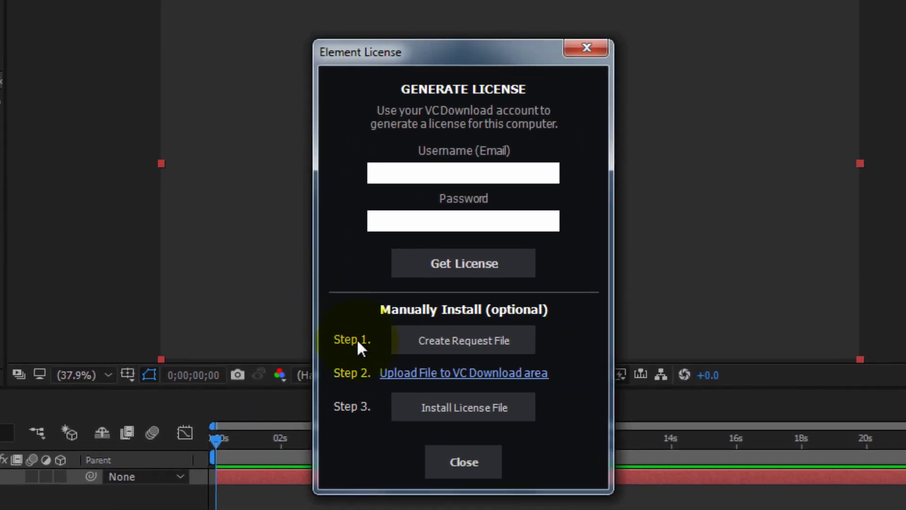
Step: Start creating the license request file and browse to Program Files > Adobe > Adobe After Effects CC 2017 on Local Disk (C:) as its location
left_click(473, 338)
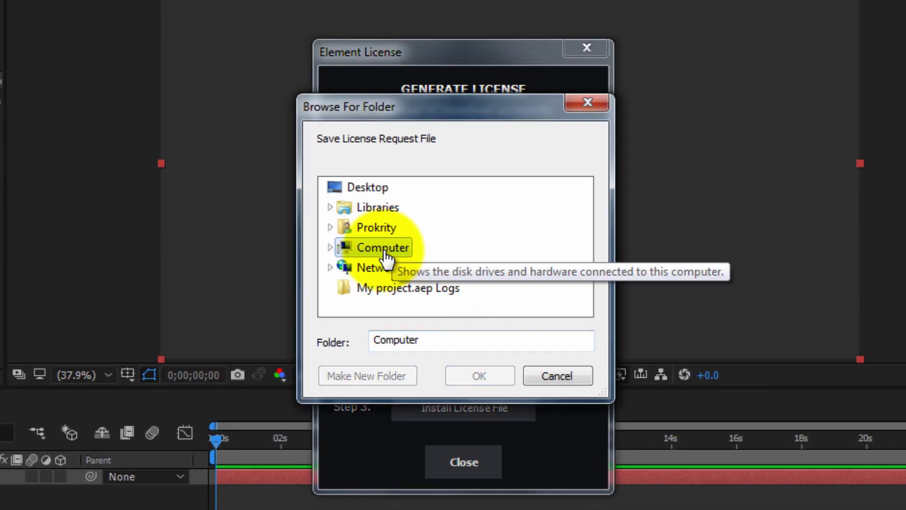
left_click_drag(451, 113, 431, 52)
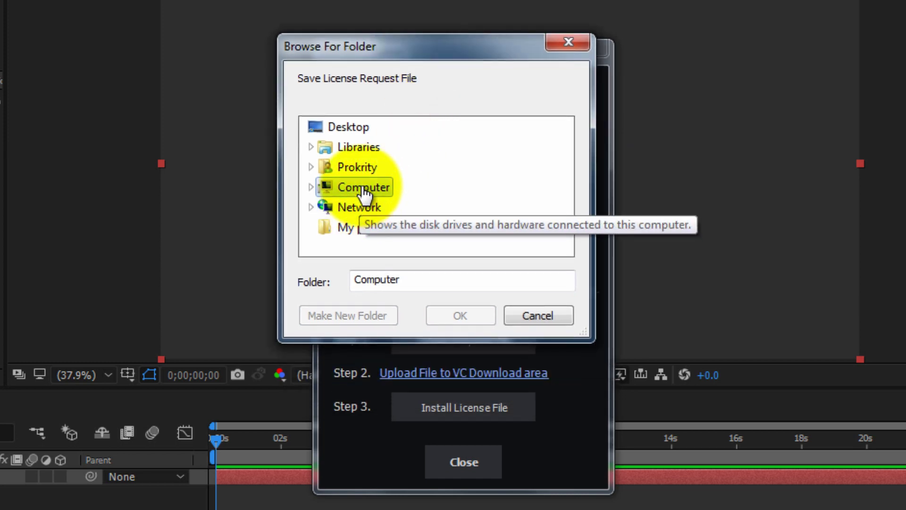
double_click(395, 187)
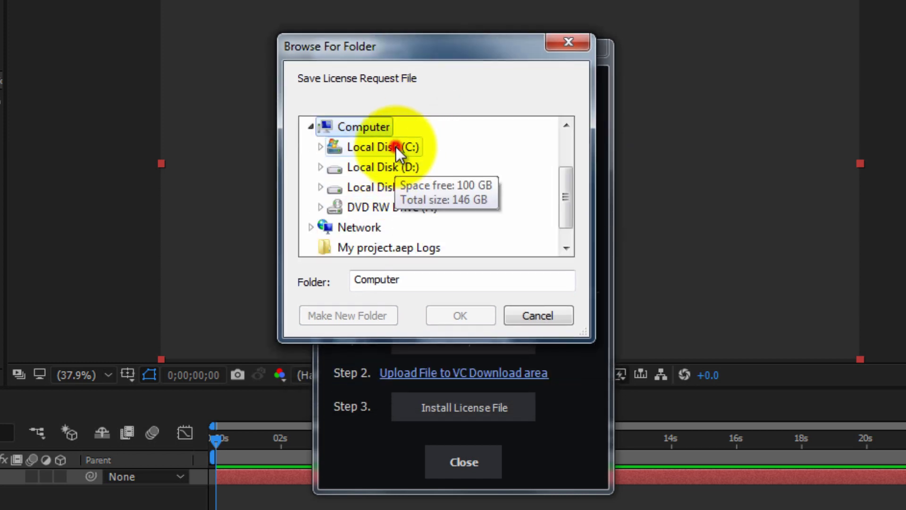
double_click(396, 147)
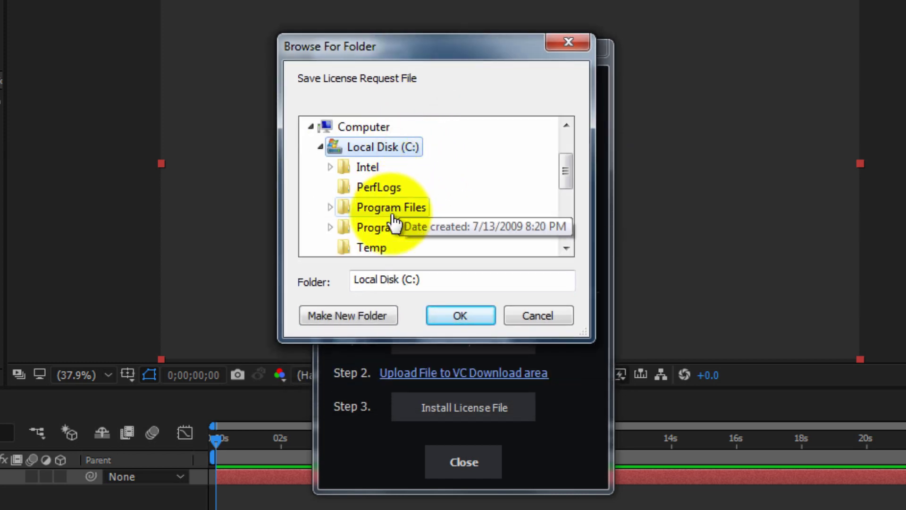
double_click(372, 207)
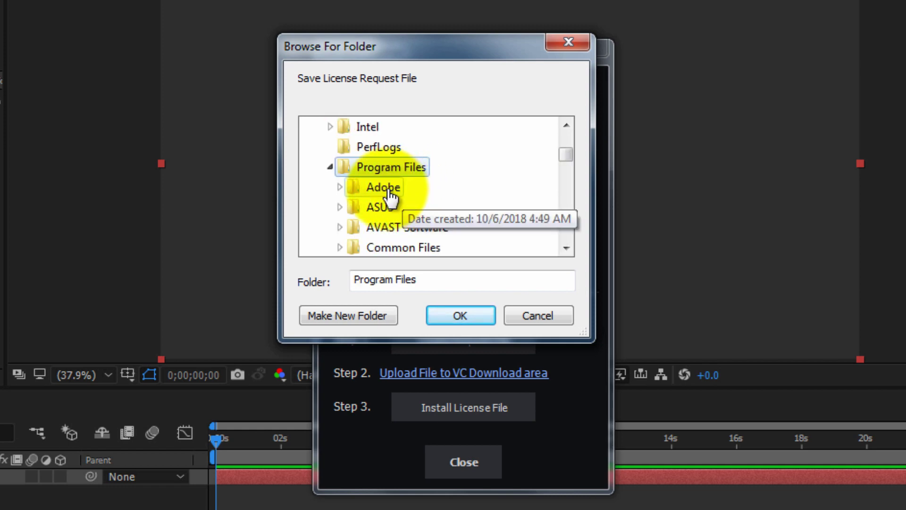
double_click(384, 189)
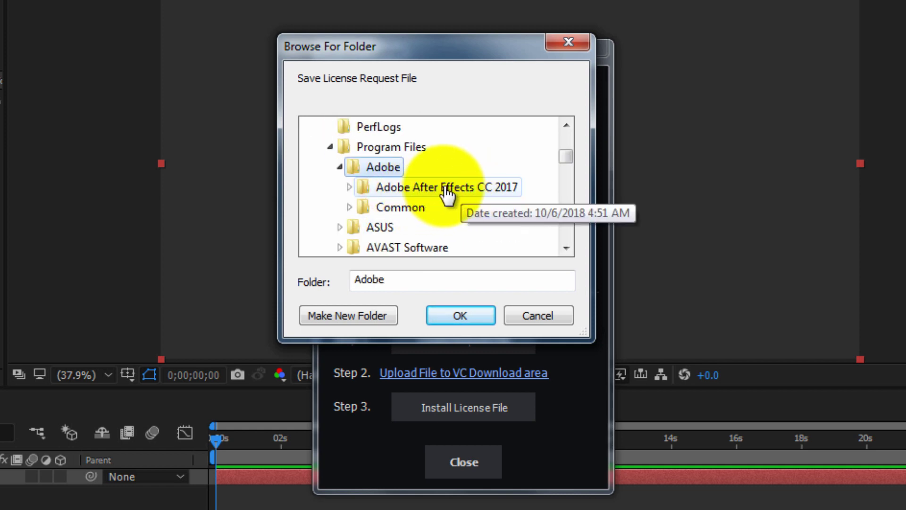
double_click(447, 189)
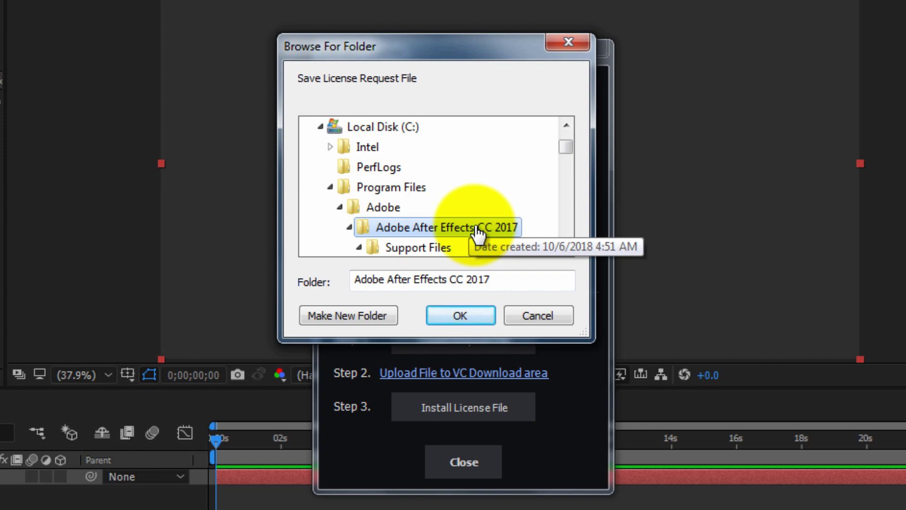
Step: Go into Support Files > Plug-ins in the folder tree for the request file
scroll(478, 231, "down", 1)
scroll(474, 187, "down", 1)
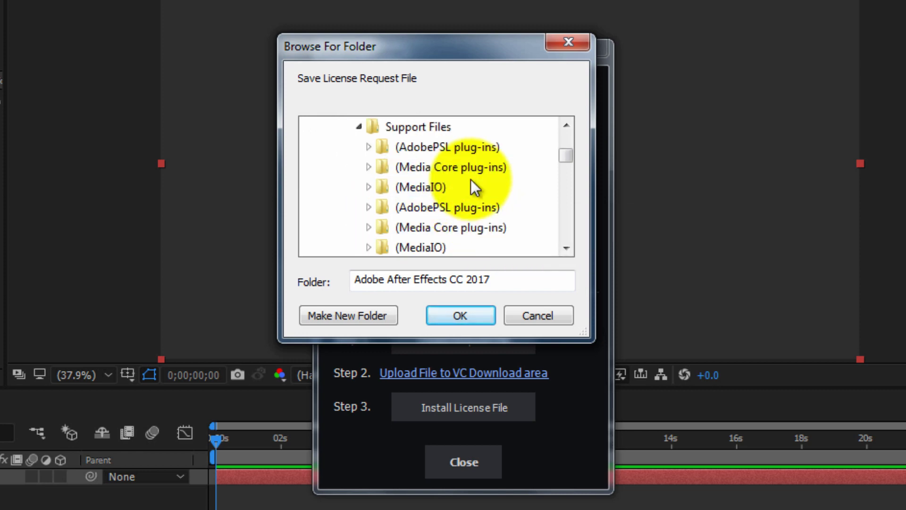
scroll(418, 199, "up", 1)
left_click(417, 191)
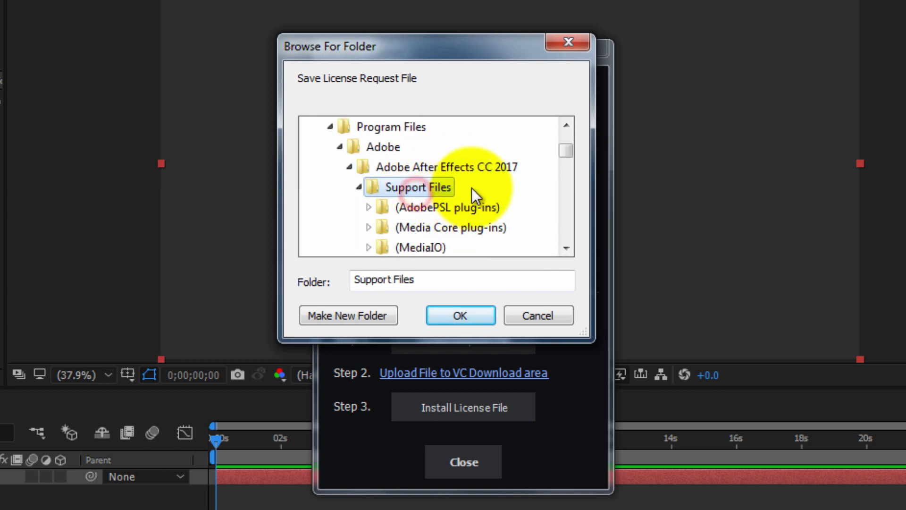
scroll(474, 191, "down", 1)
scroll(460, 207, "down", 1)
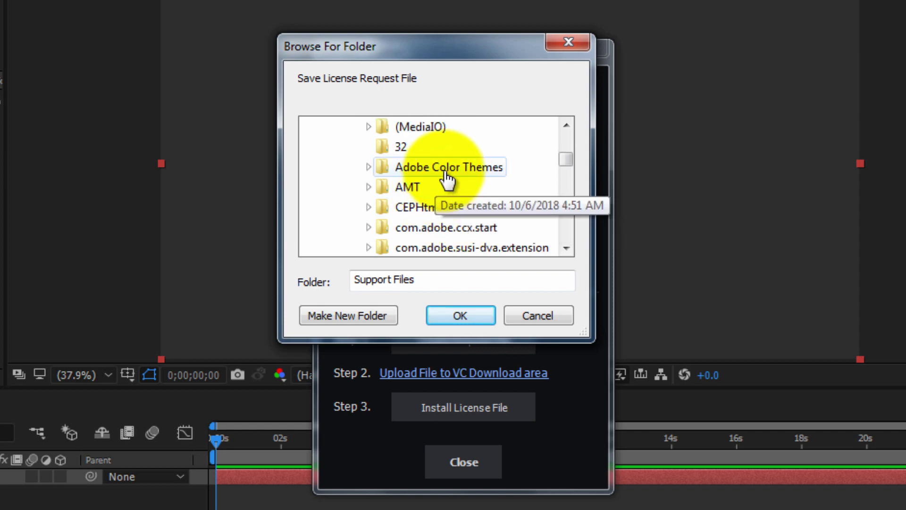
scroll(443, 210, "down", 2)
scroll(444, 208, "down", 2)
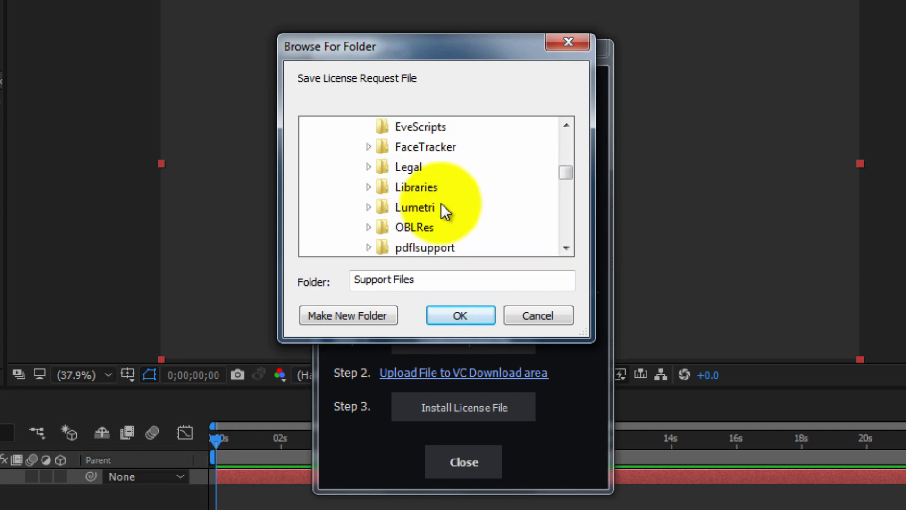
left_click(435, 208)
scroll(468, 198, "down", 3)
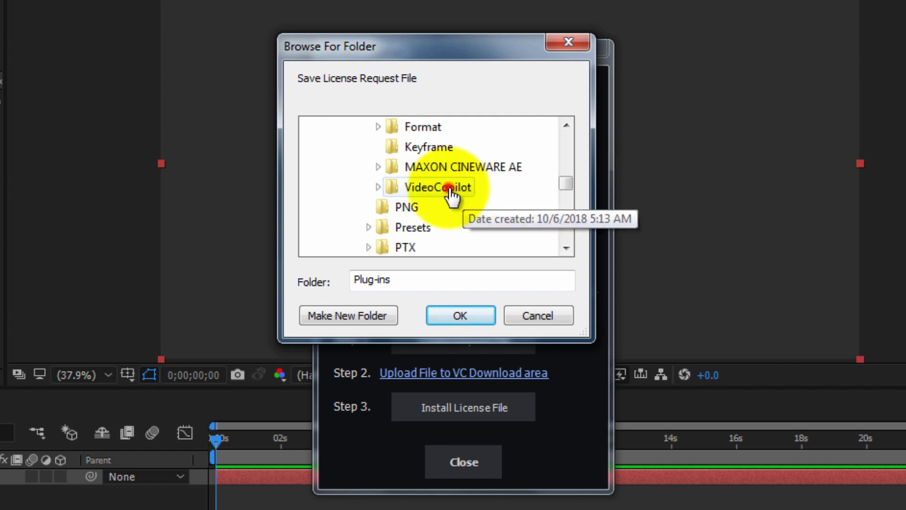
Step: Save the license request file in the inner VideoCopilot folder inside Plug-ins > VideoCopilot
left_click(448, 188)
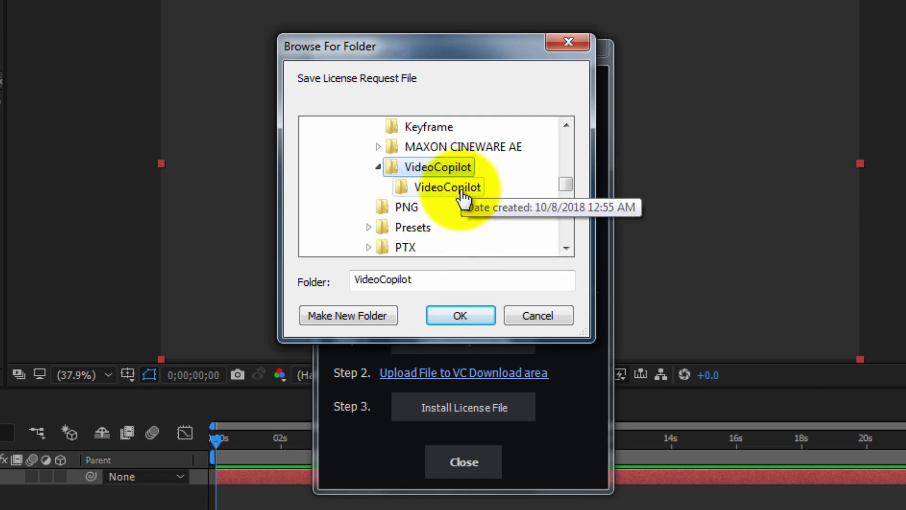
left_click(460, 189)
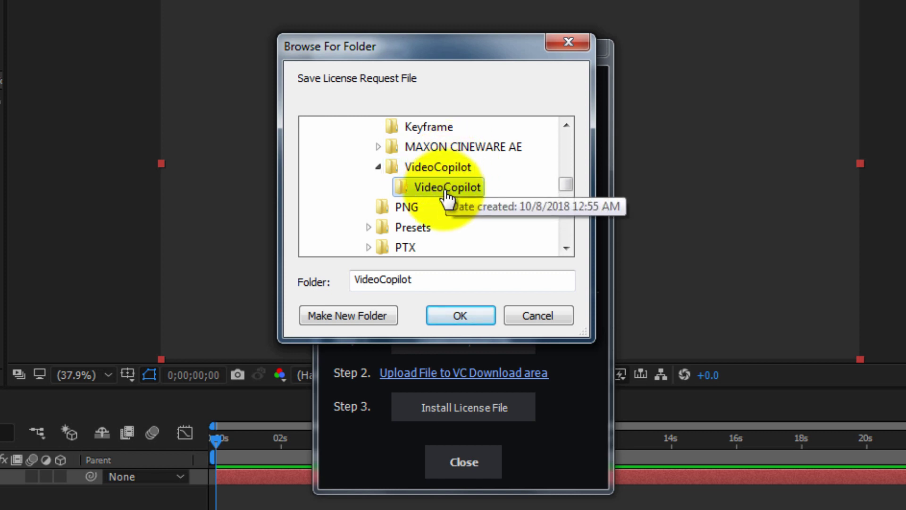
left_click(454, 313)
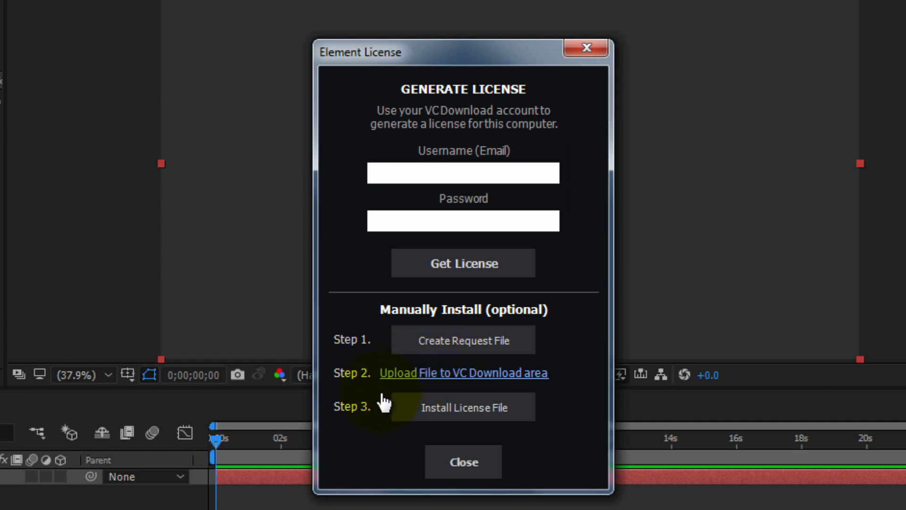
Step: Start installing the license file and browse to Program Files > Adobe on Local Disk (C:)
left_click(472, 406)
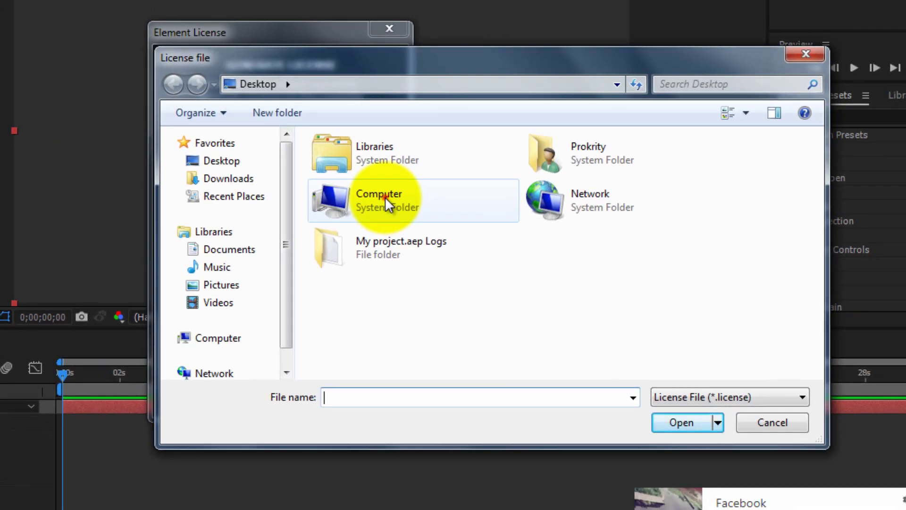
double_click(385, 197)
double_click(488, 188)
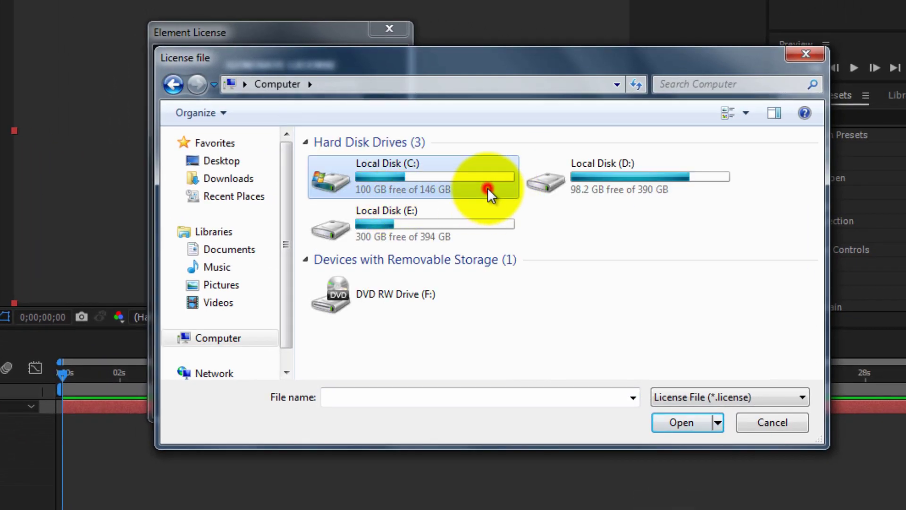
left_click(439, 192)
double_click(439, 191)
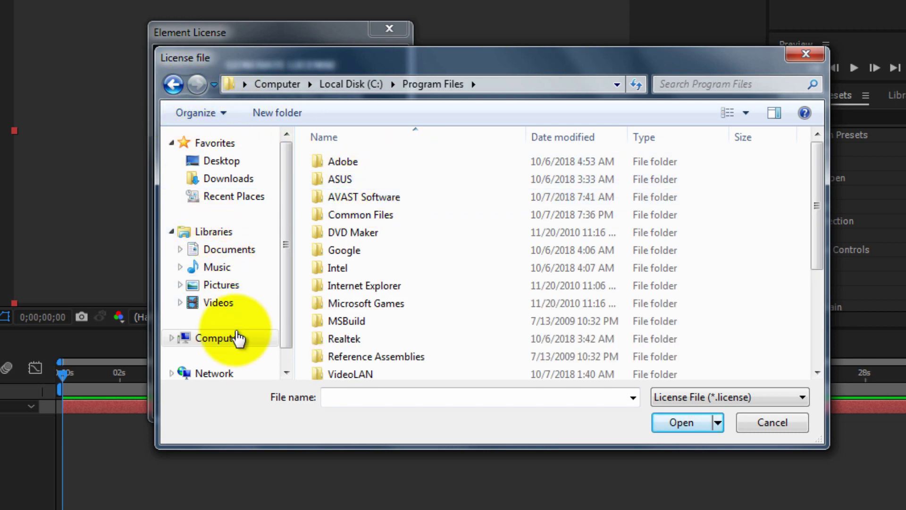
left_click(218, 337)
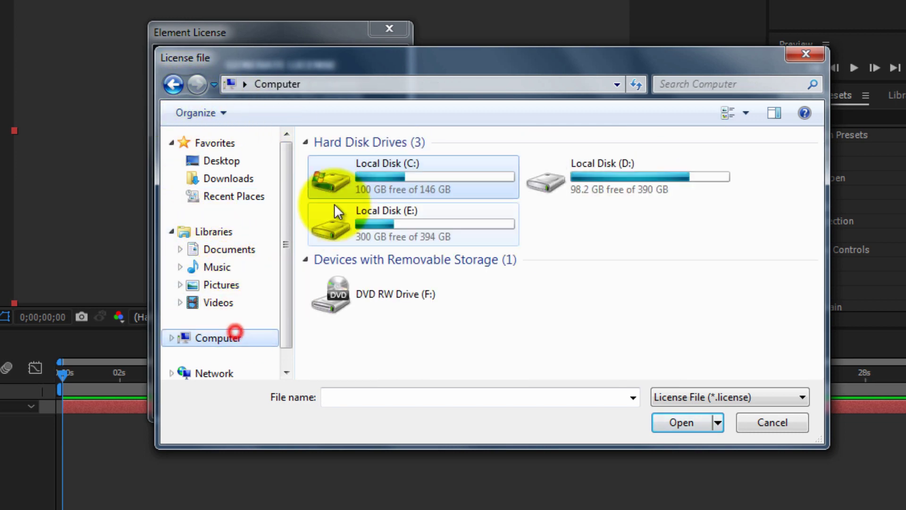
double_click(418, 171)
double_click(410, 194)
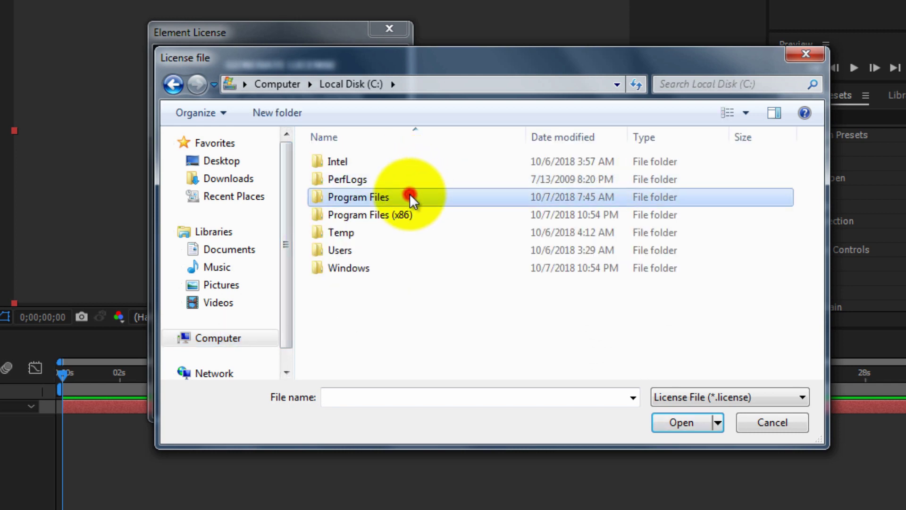
left_click(378, 160)
double_click(374, 159)
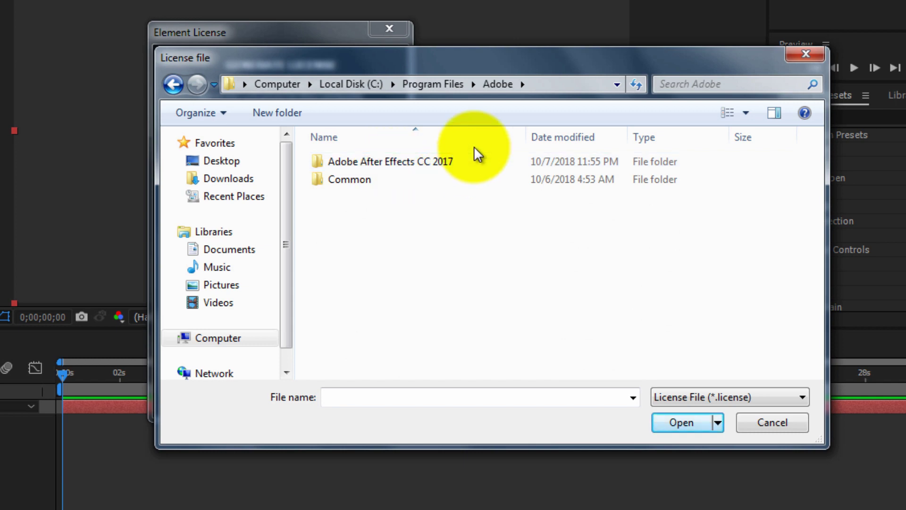
Step: Open the Adobe After Effects CC 2017 > Support Files > Plug-ins folder to find the license file
double_click(456, 166)
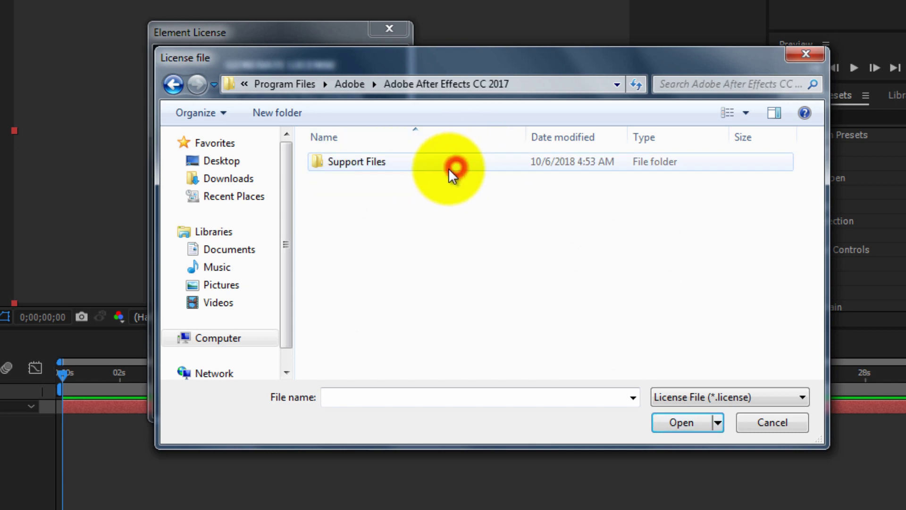
left_click(391, 165)
double_click(391, 165)
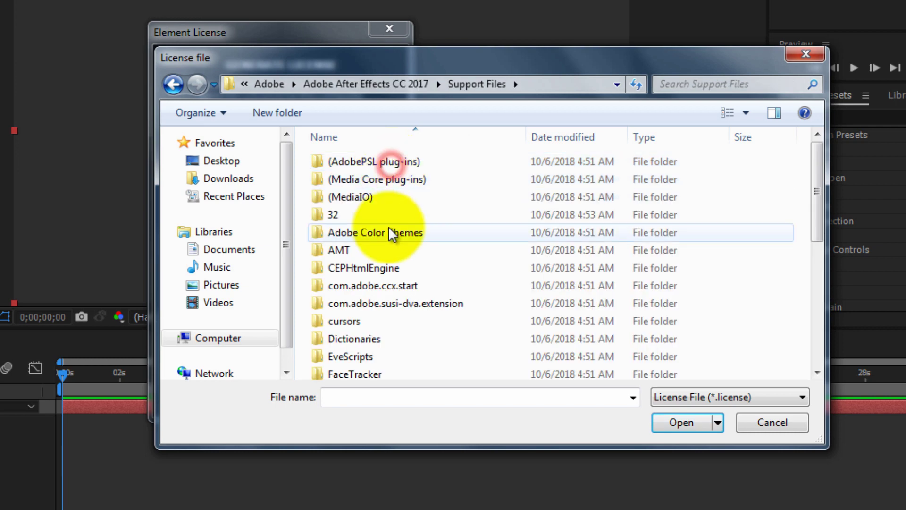
scroll(392, 283, "down", 2)
scroll(397, 325, "down", 1)
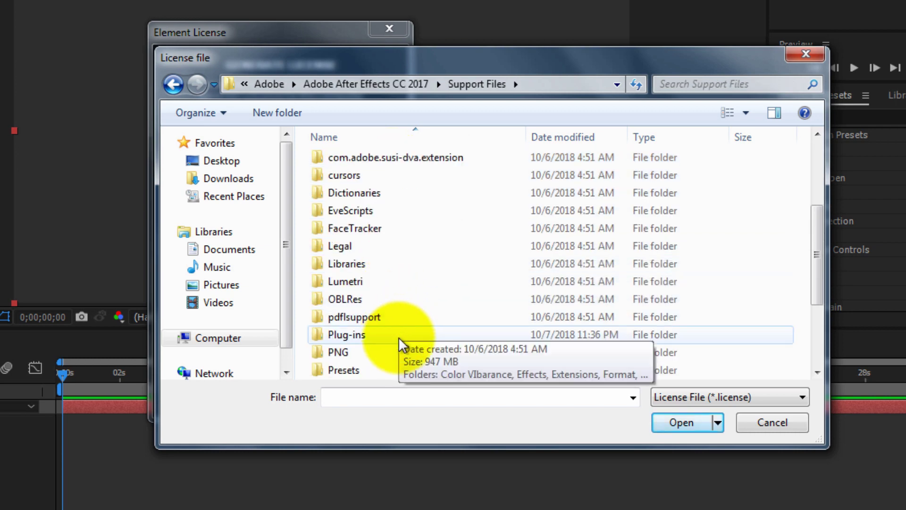
left_click(400, 334)
double_click(395, 332)
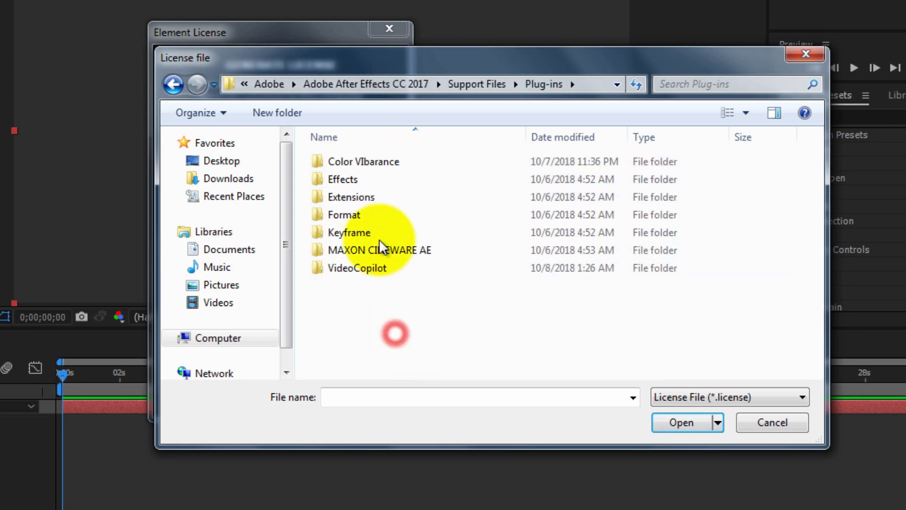
Step: Install ElementLicense.license from the inner VideoCopilot folder and close the Element License window
left_click(370, 268)
double_click(370, 268)
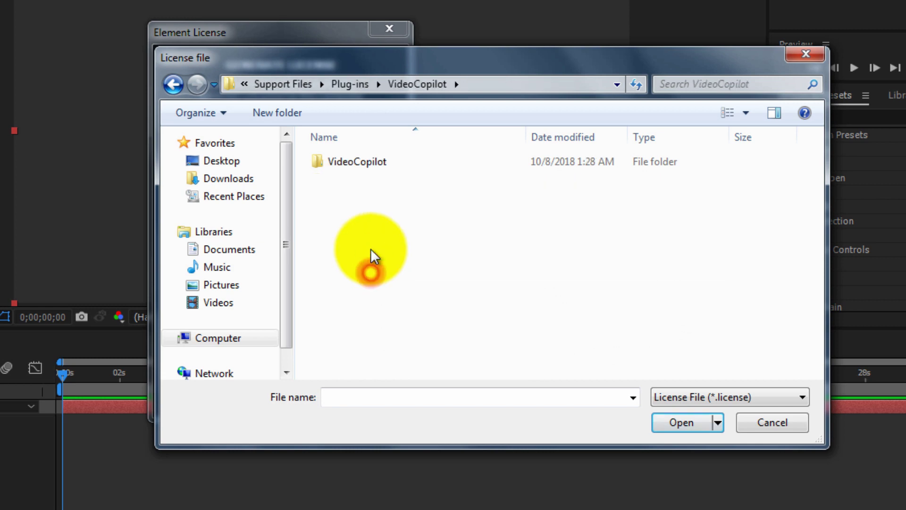
double_click(368, 166)
left_click(397, 175)
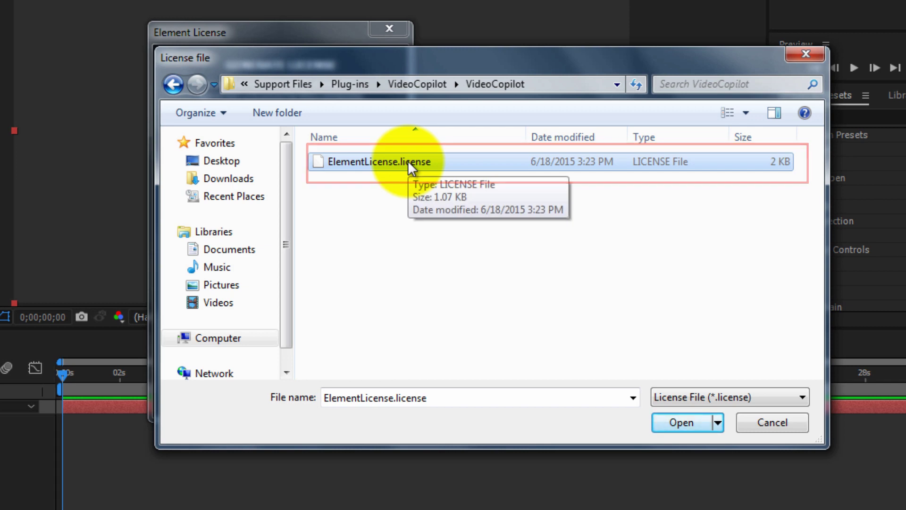
left_click(687, 422)
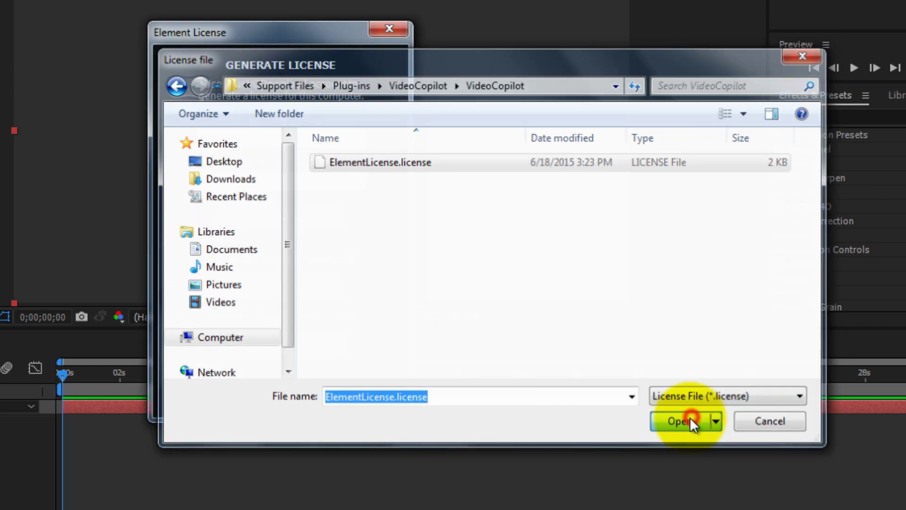
left_click(315, 404)
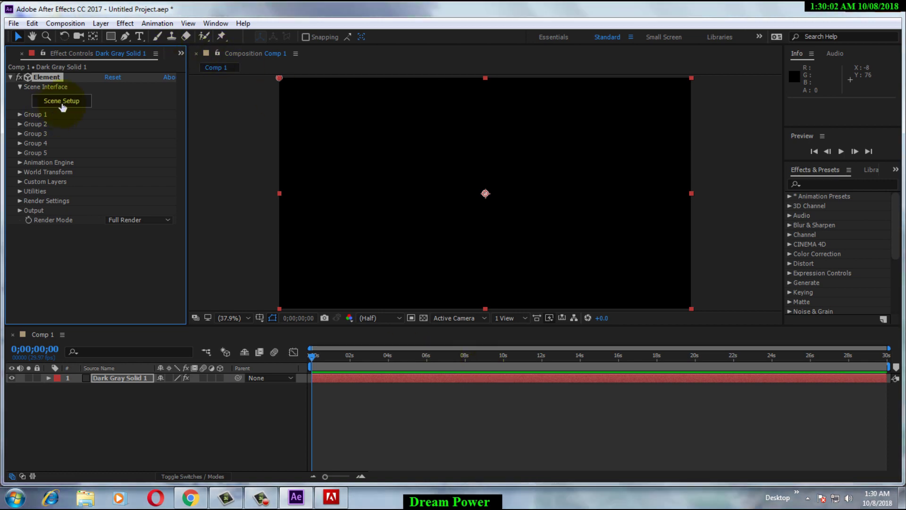
Step: Open Element's Scene Setup, view the environment texture settings and close them without changes
left_click(62, 101)
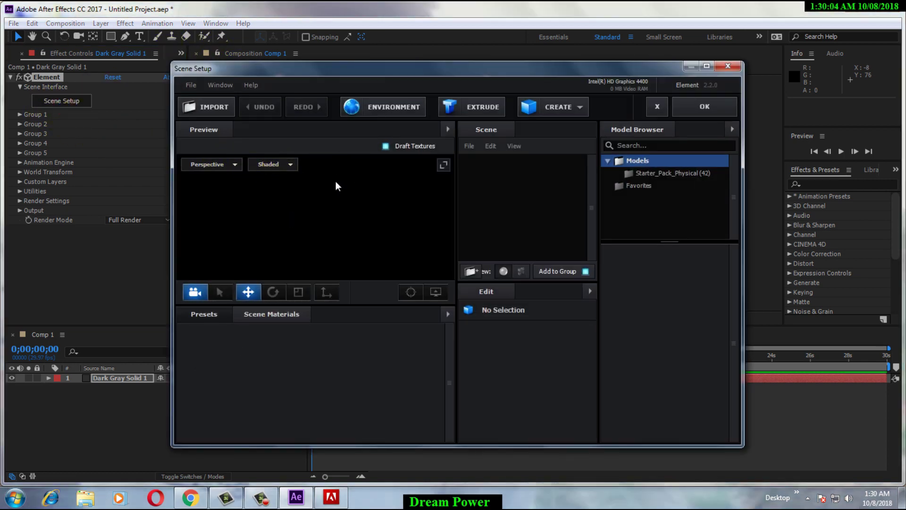
left_click_drag(329, 233, 299, 227)
left_click(403, 110)
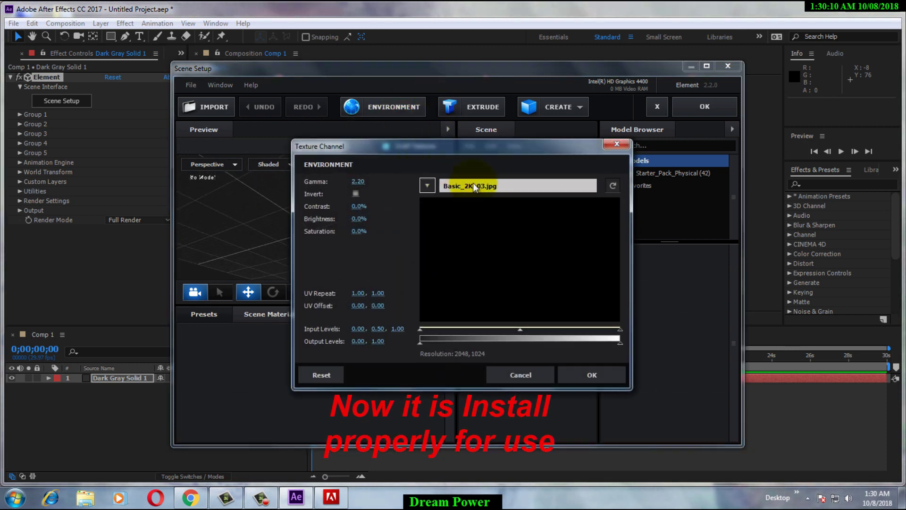
left_click(615, 143)
Step: Create a cylinder model in the Element scene with its default settings
left_click(553, 106)
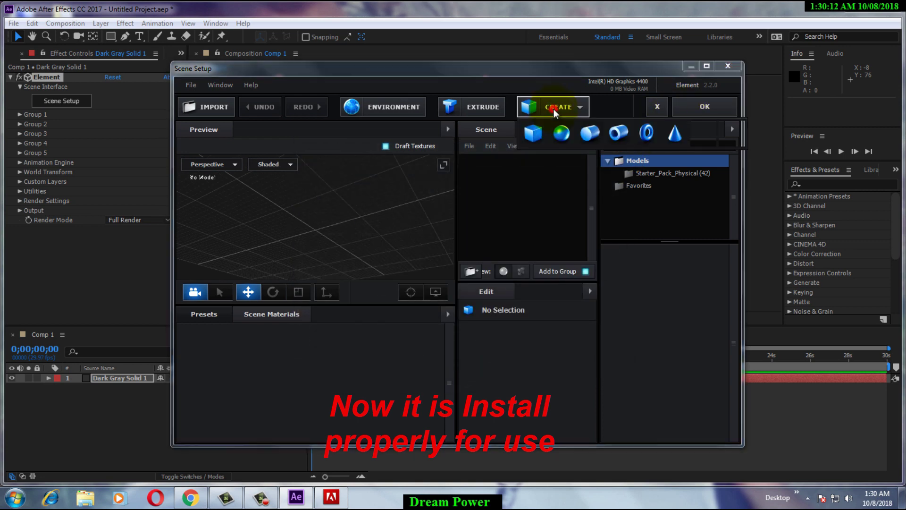
left_click(590, 132)
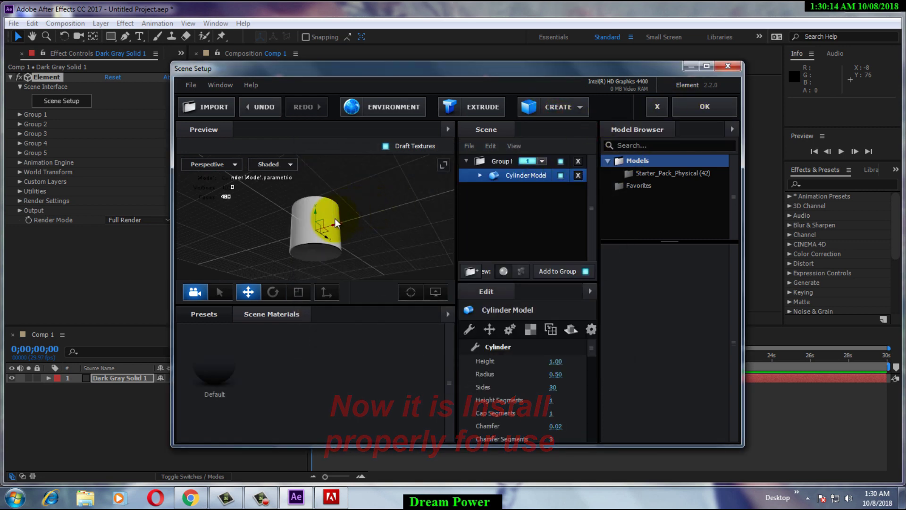
mouse_move(373, 213)
left_mouse_down()
mouse_move(284, 252)
mouse_move(282, 174)
mouse_move(358, 263)
mouse_move(421, 216)
mouse_move(386, 207)
mouse_move(251, 227)
mouse_move(348, 229)
mouse_move(310, 229)
mouse_move(334, 182)
mouse_move(265, 229)
mouse_move(293, 168)
mouse_move(287, 183)
mouse_move(339, 172)
mouse_move(350, 236)
mouse_move(248, 231)
mouse_move(314, 217)
mouse_move(352, 192)
mouse_move(381, 154)
mouse_move(370, 138)
mouse_move(268, 211)
mouse_move(320, 260)
mouse_move(389, 166)
left_mouse_up()
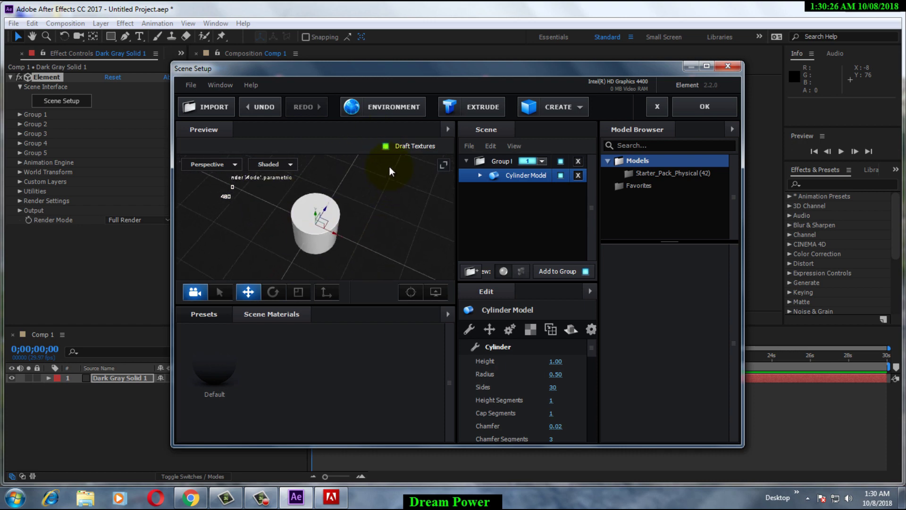
left_click(396, 148)
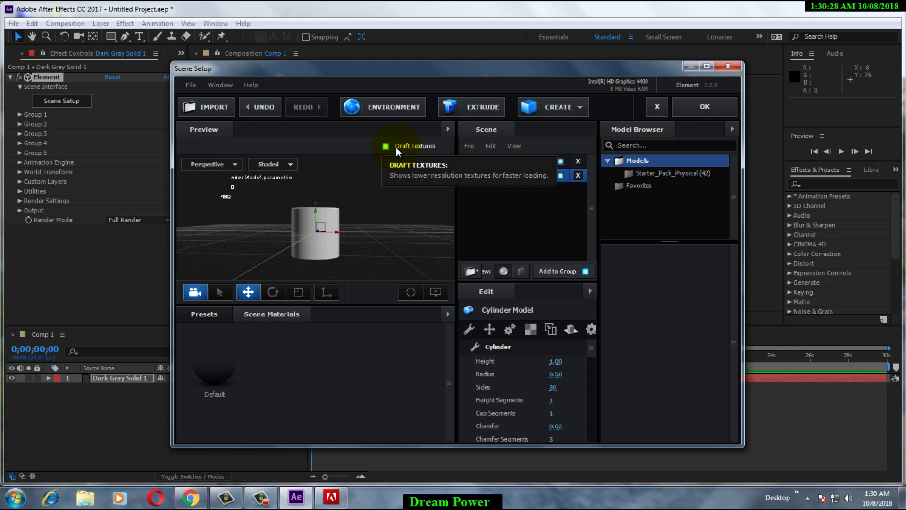